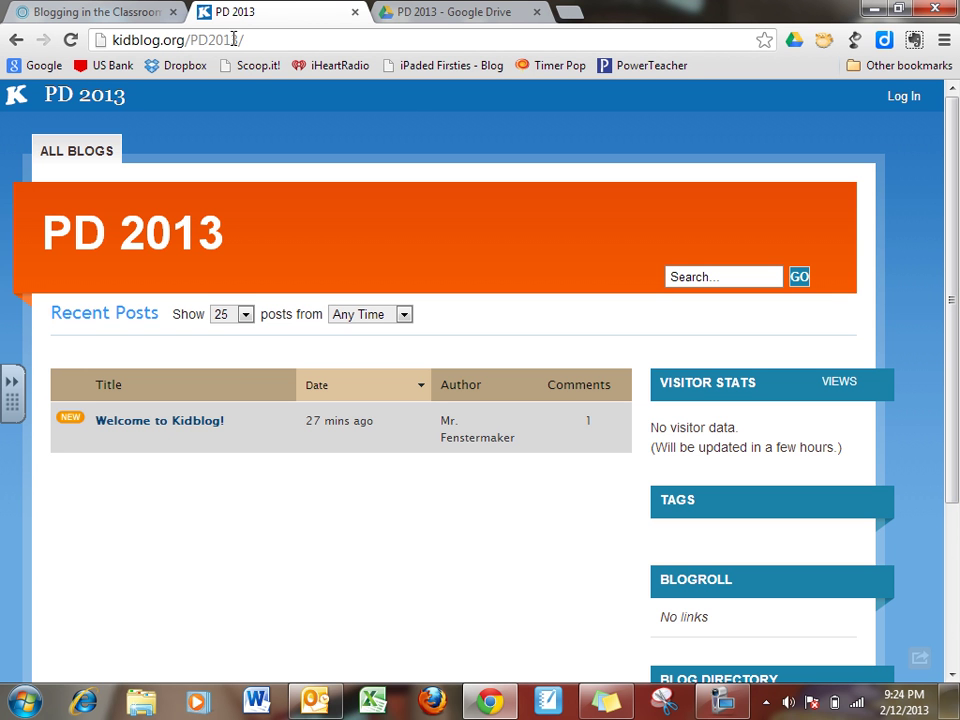
Examine the class blog's web address in the address bar and scroll the page.
left_click_drag(252, 39, 112, 40)
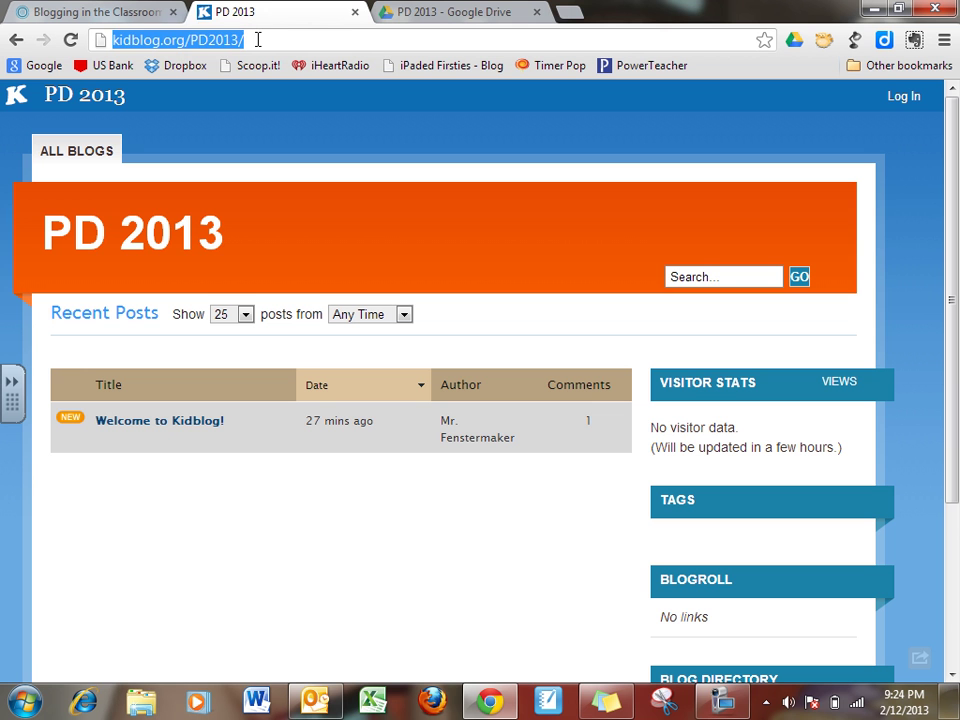
left_click_drag(257, 40, 105, 50)
left_click(257, 38)
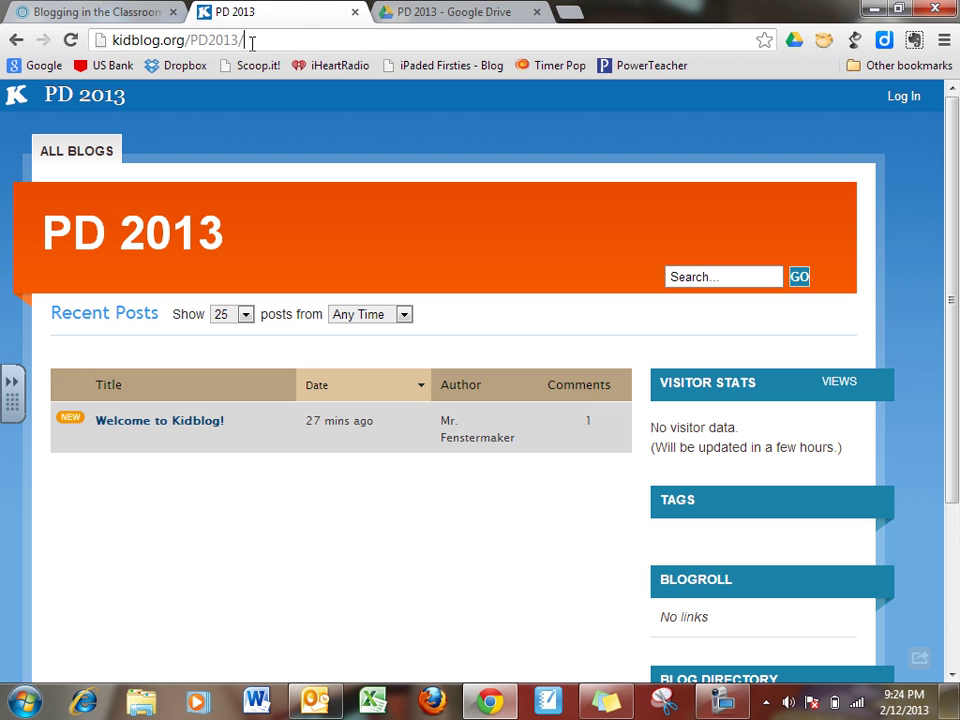
left_click_drag(249, 41, 189, 43)
left_click(289, 41)
left_click_drag(257, 40, 88, 40)
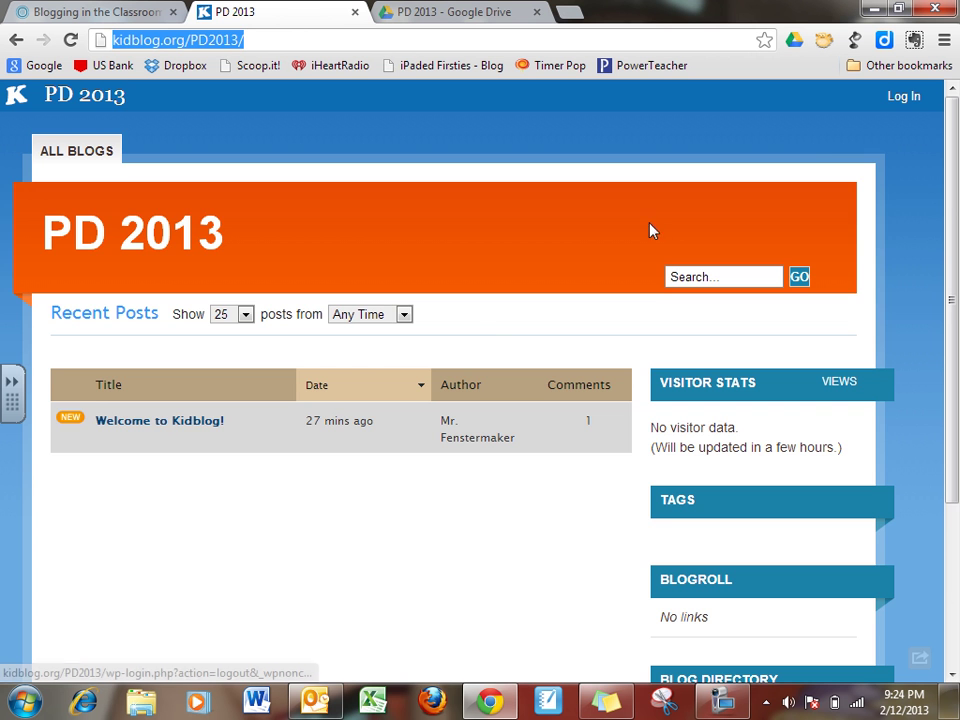
left_click_drag(955, 197, 955, 360)
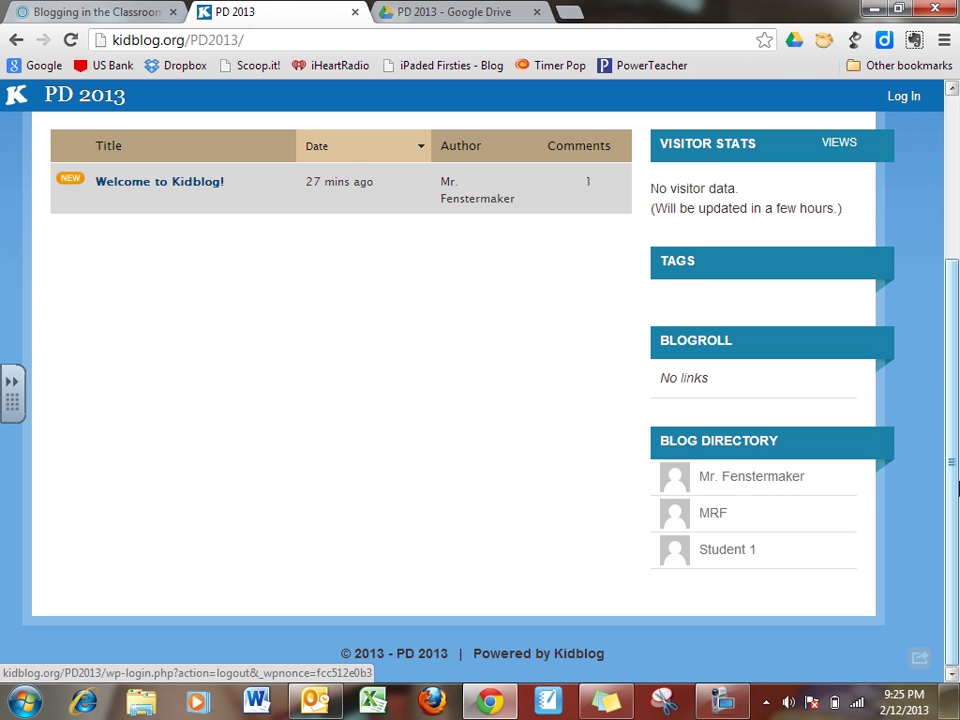
left_click_drag(955, 470, 930, 160)
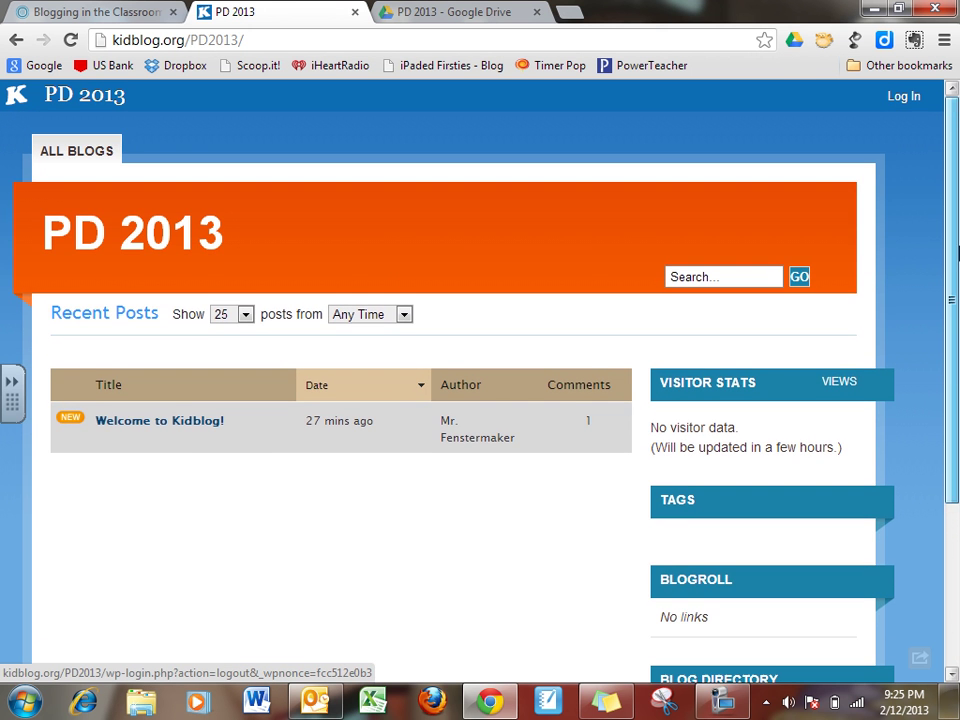
Log in to the PD 2013 class blog, choosing the teacher's account as the username.
left_click(918, 98)
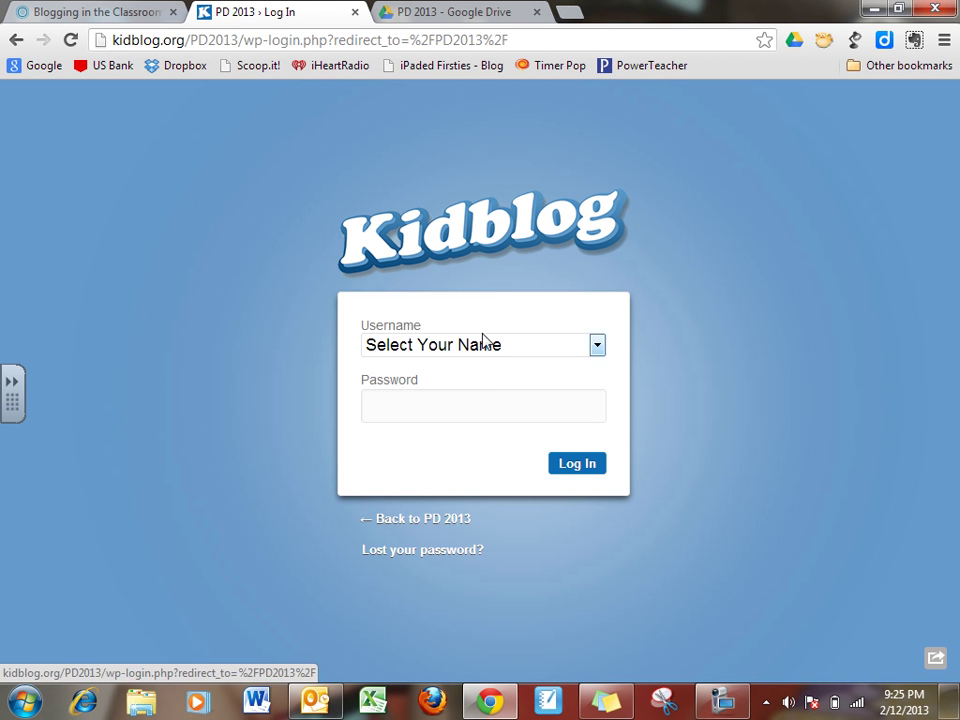
left_click(477, 346)
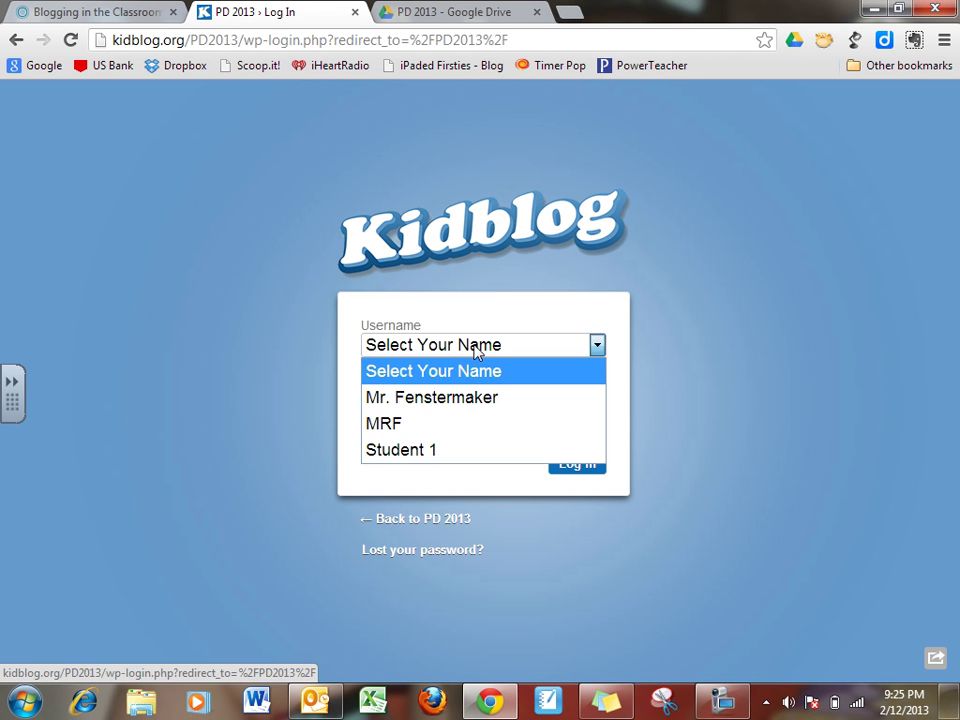
left_click(449, 400)
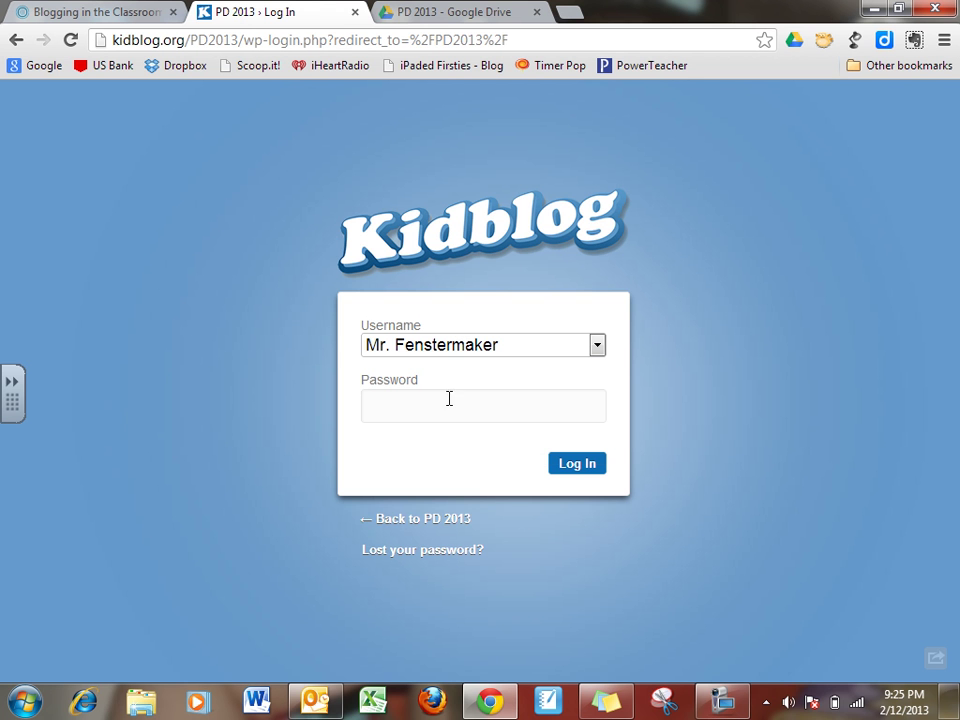
left_click(450, 407)
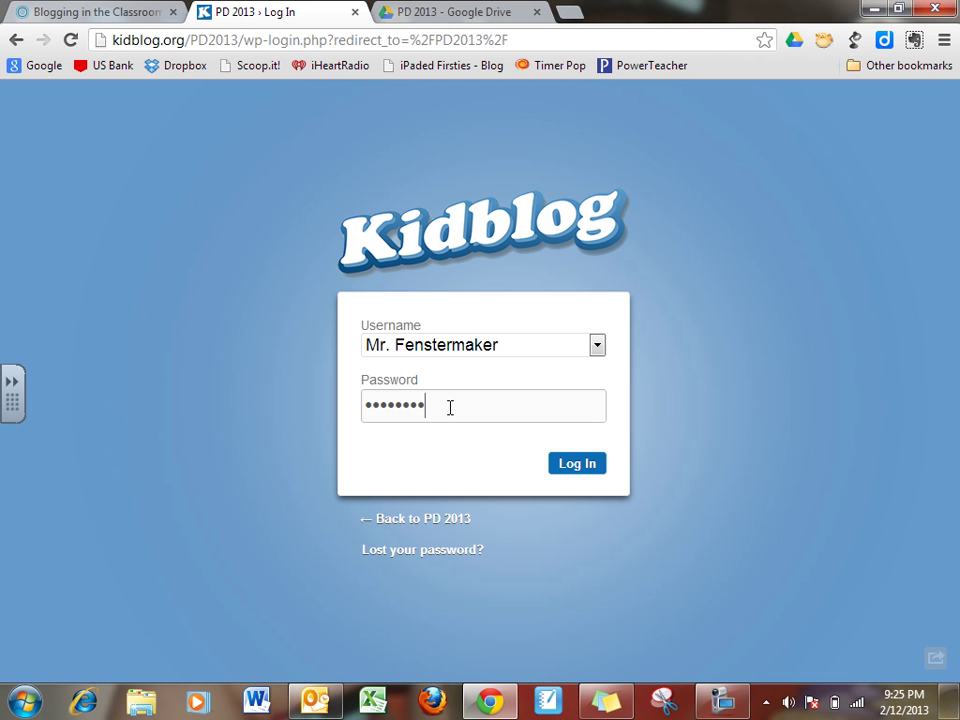
left_click(559, 463)
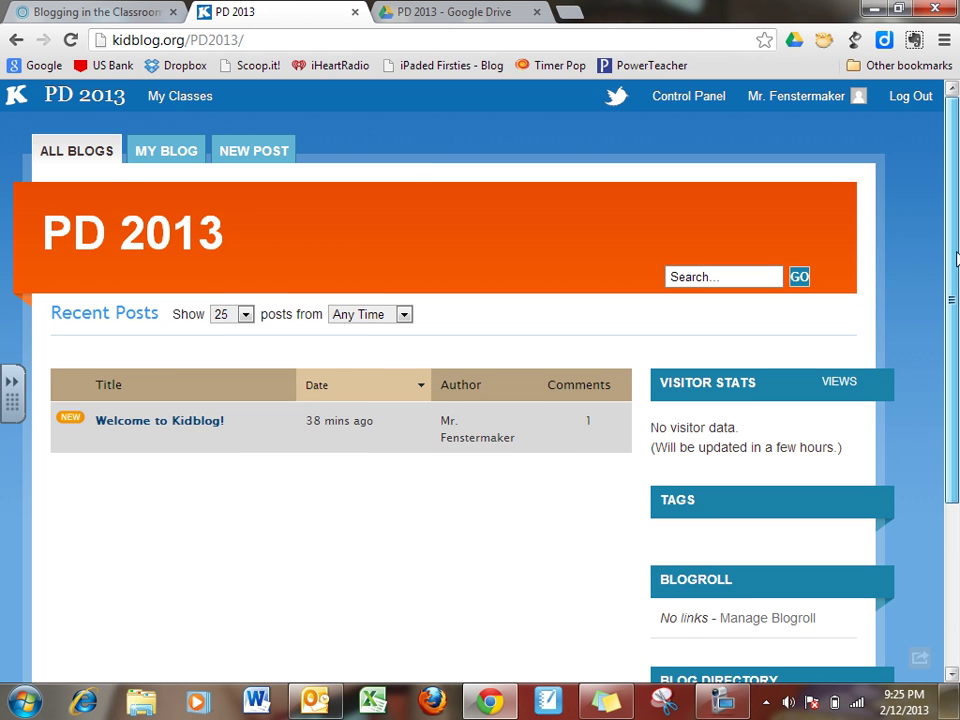
Visit the Control Panel and blog front page, then open New Post from the Dashboard.
left_click_drag(956, 258, 954, 256)
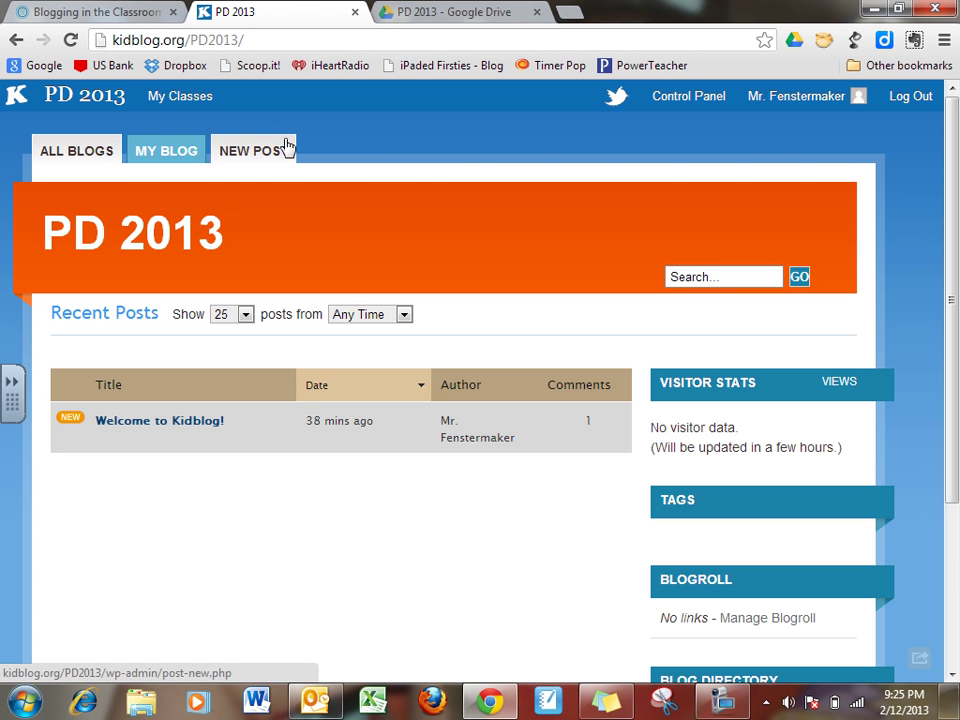
left_click(684, 108)
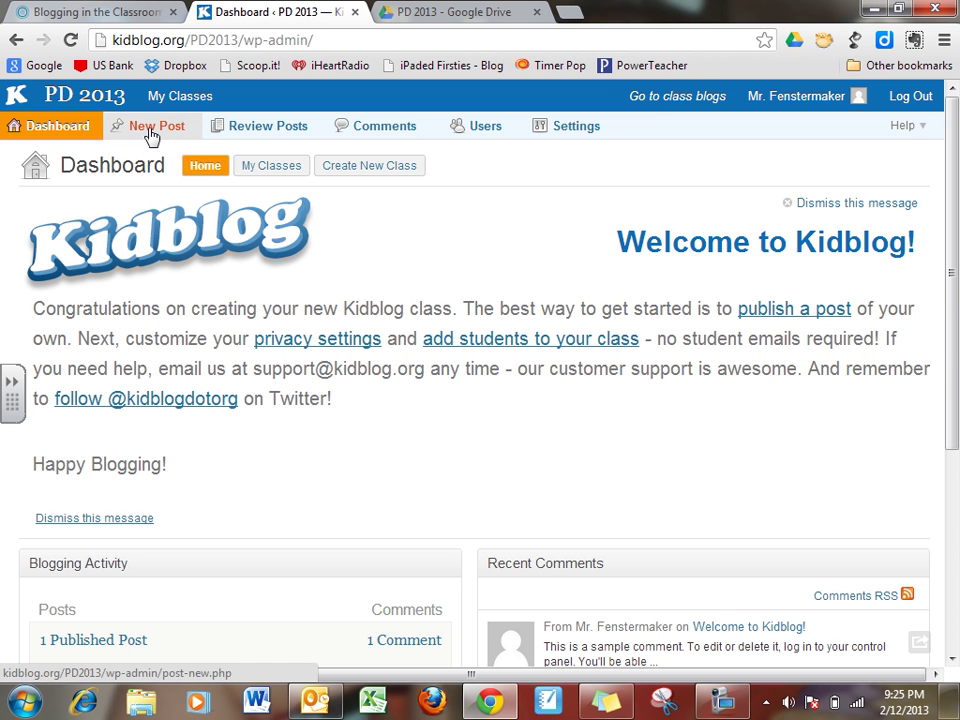
left_click(83, 104)
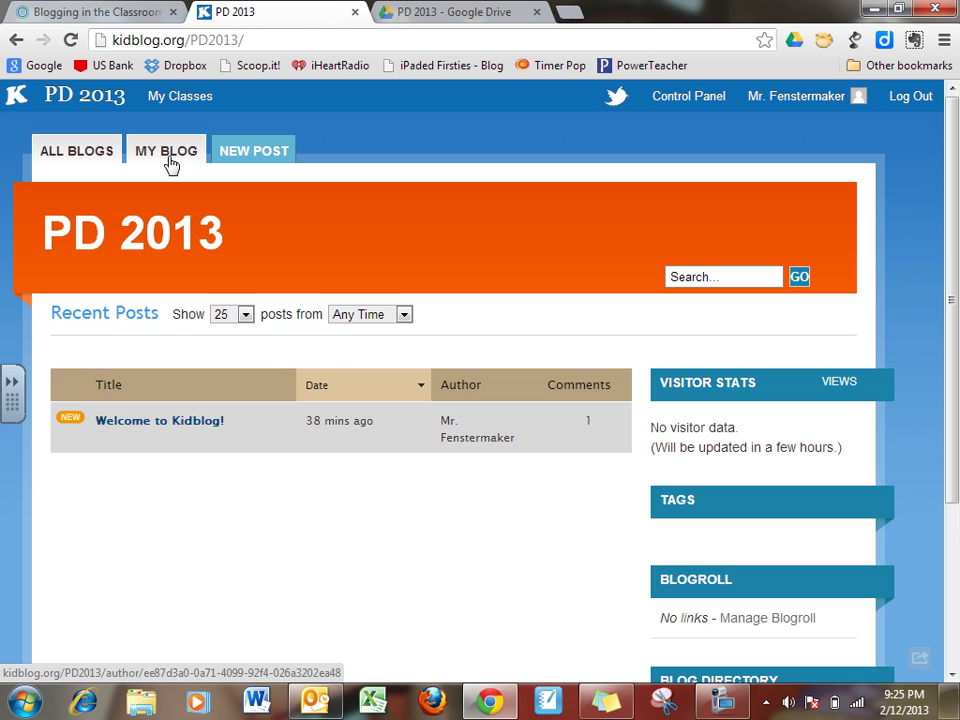
left_click(238, 154)
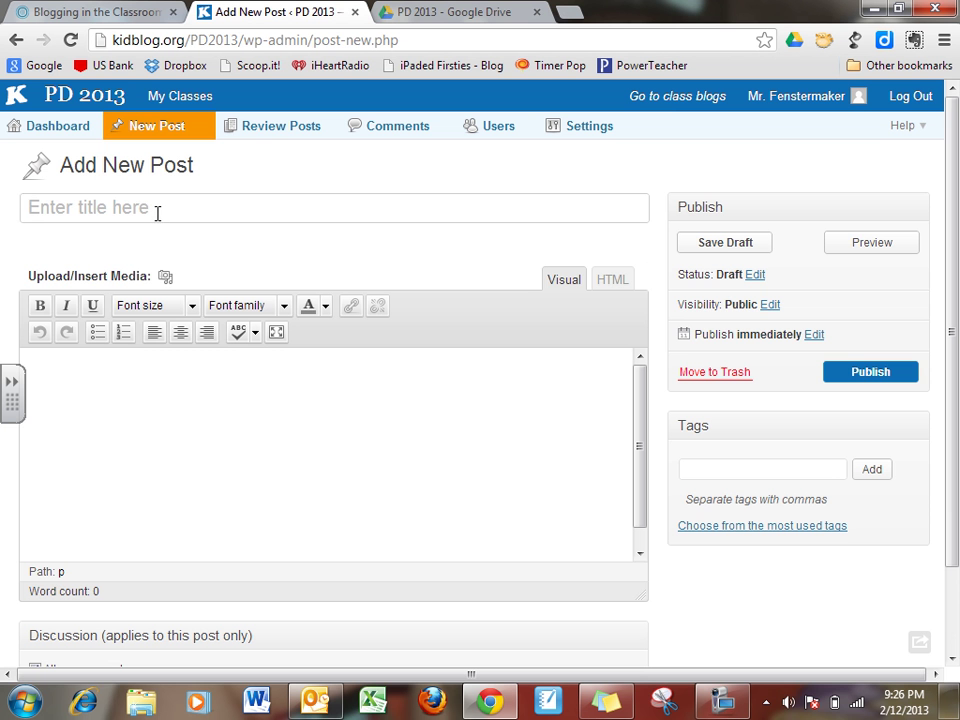
left_click(61, 128)
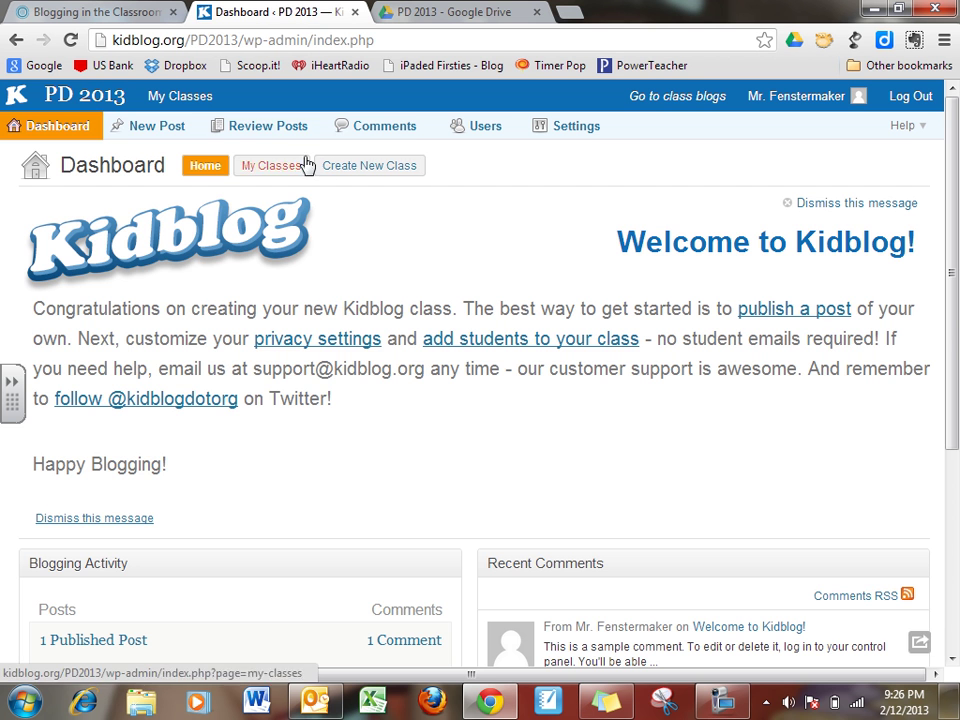
left_click(160, 133)
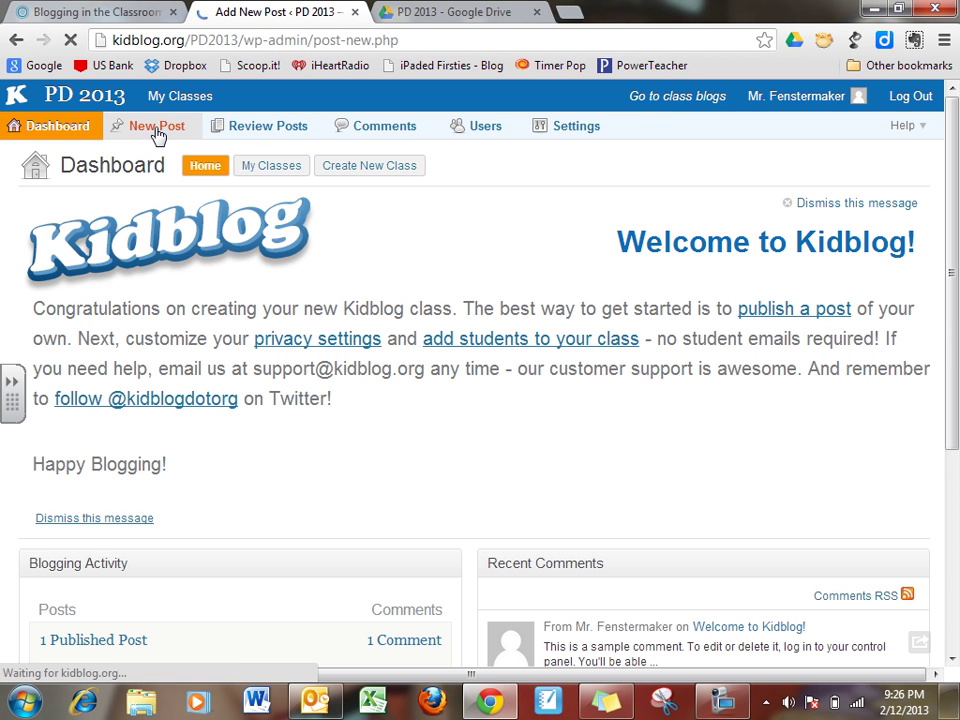
Title the new post 'Test' and switch the editor to HTML and back to Visual.
left_click(212, 202)
type("Test")
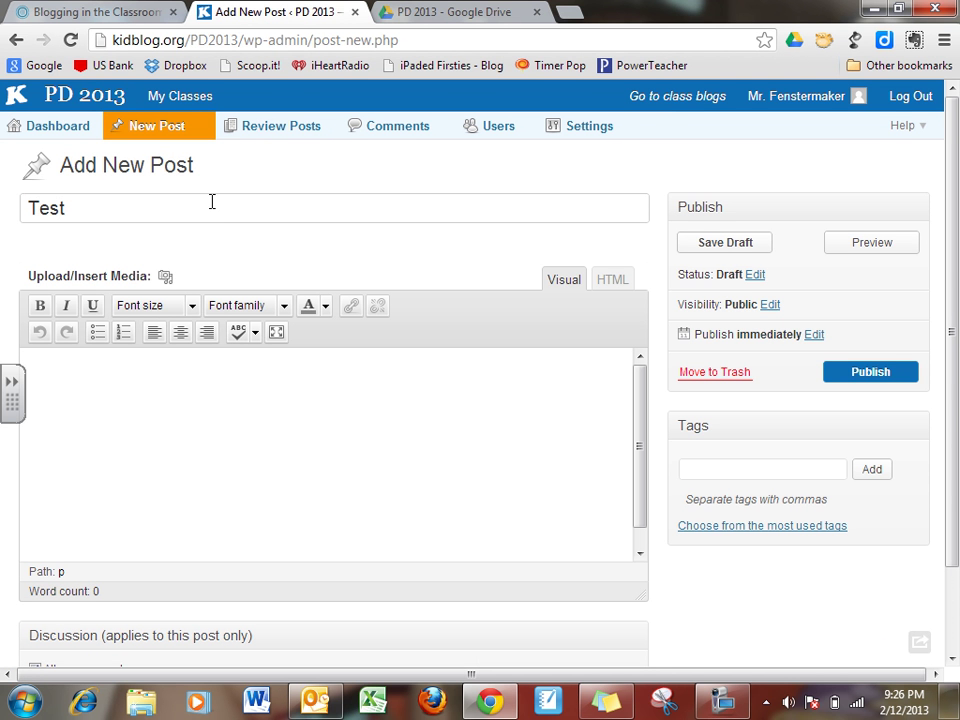
left_click(171, 476)
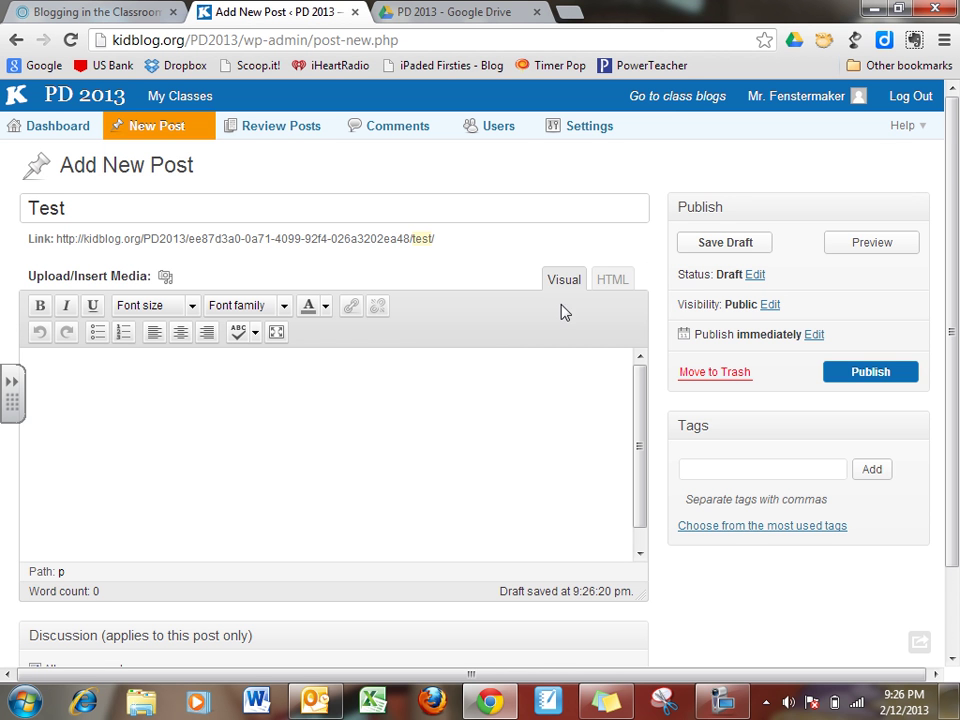
left_click(612, 283)
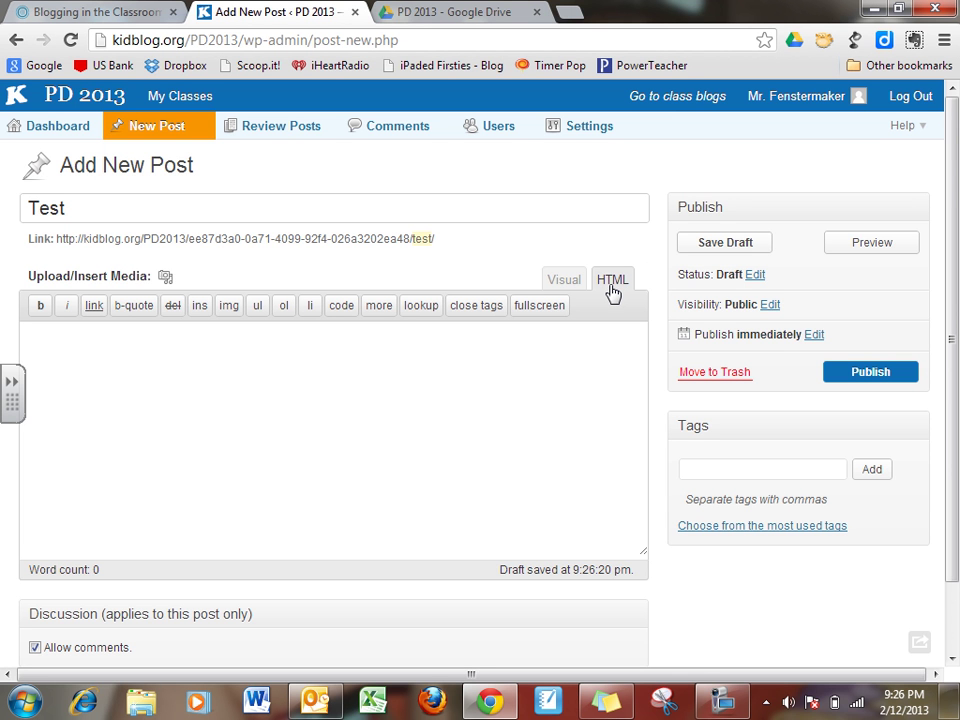
left_click(575, 288)
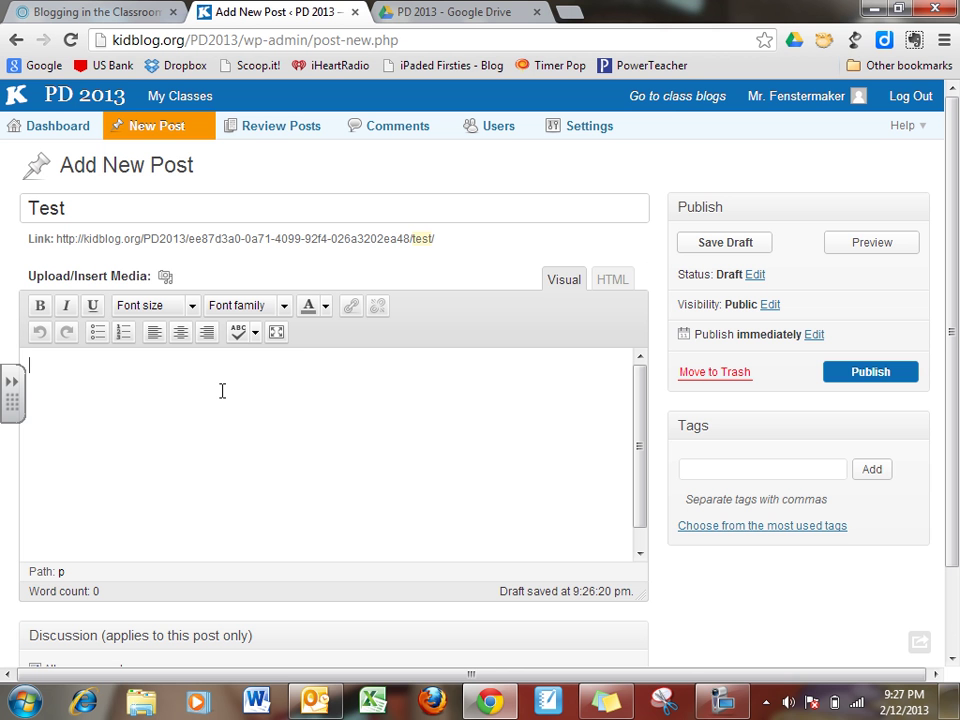
Type 'This is a sample post.' in the body; open and dismiss the link dialog for 'post'.
type("This is a sample post.")
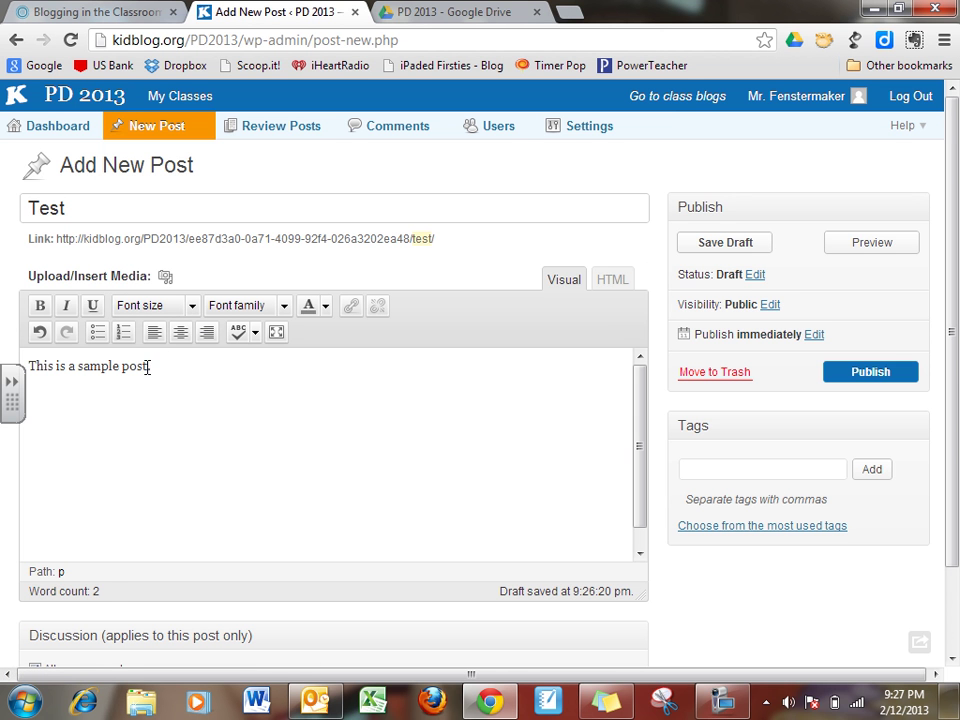
left_click_drag(148, 366, 122, 366)
left_click(351, 307)
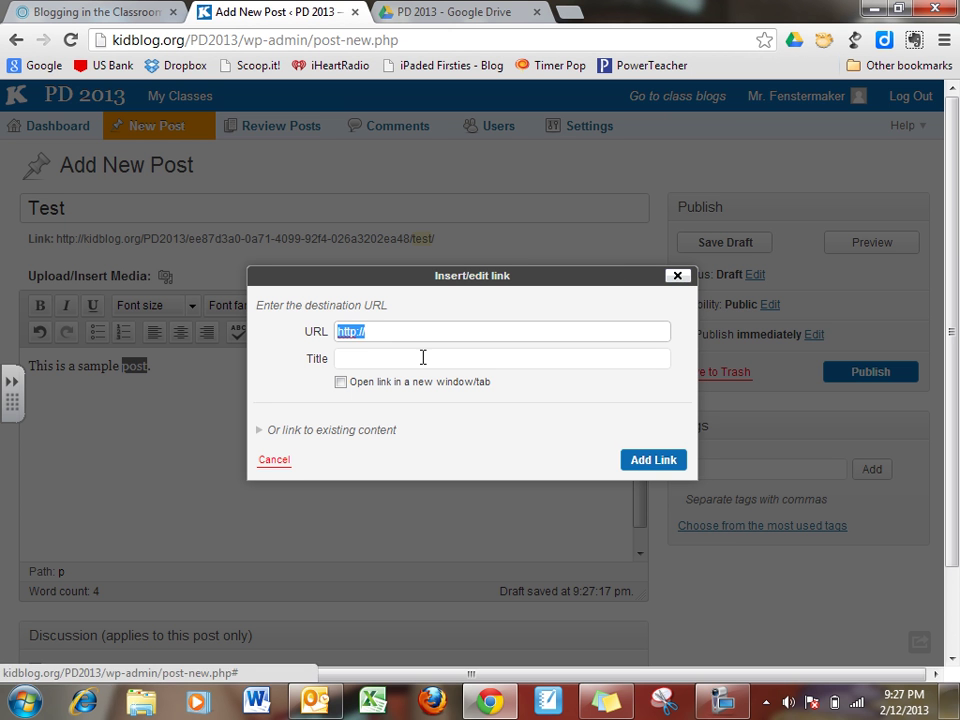
left_click(677, 276)
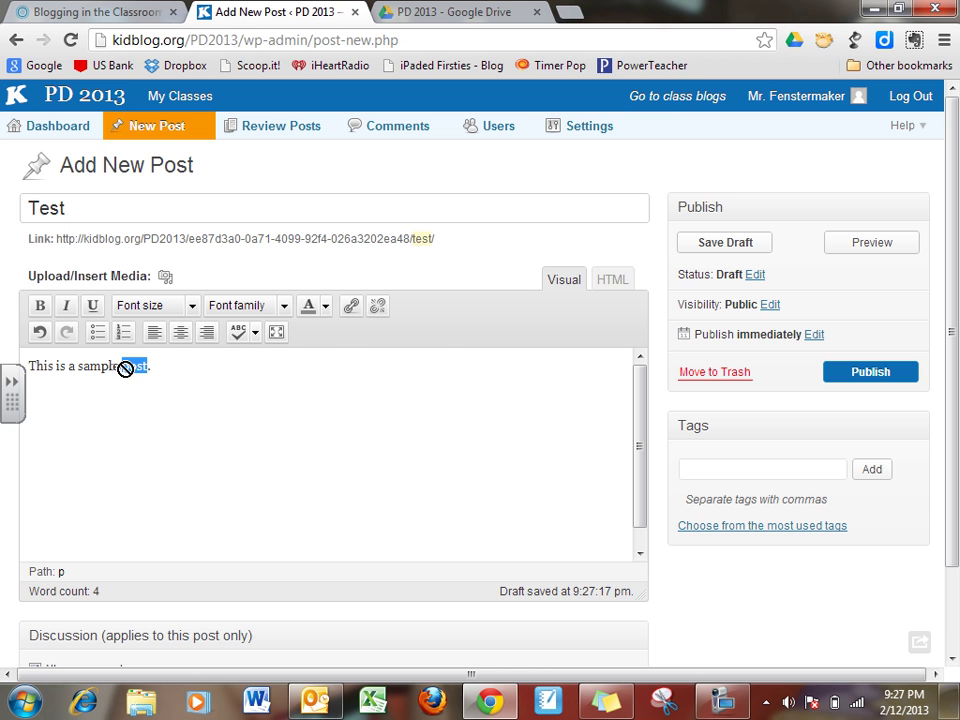
left_click(344, 408)
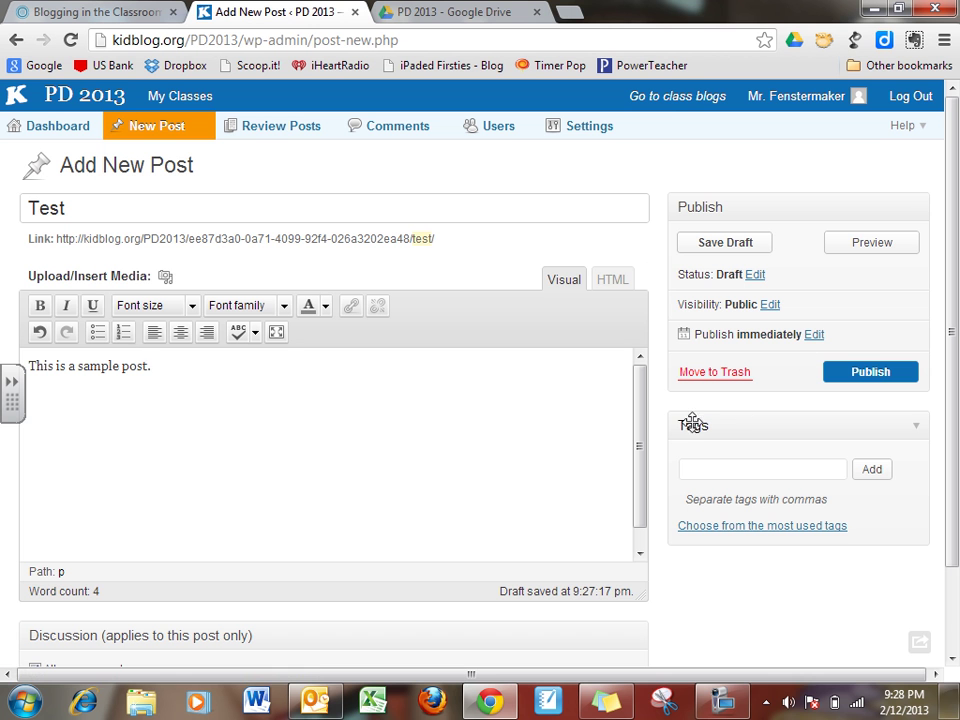
Publish the Test post, then open it from Recent Posts under ALL BLOGS.
left_click(716, 469)
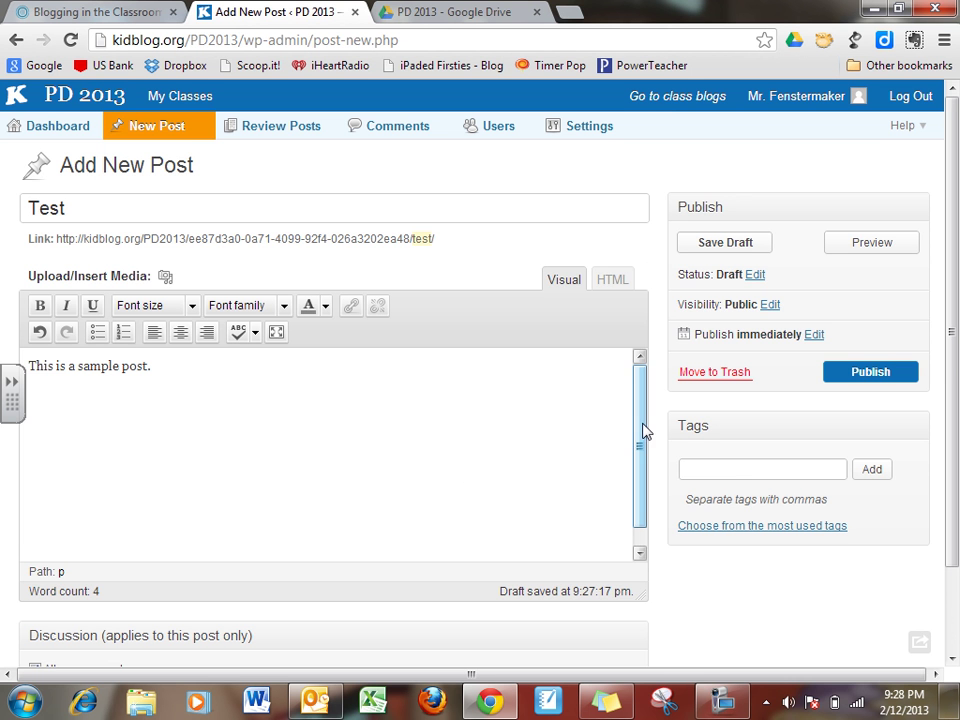
left_click_drag(955, 325, 955, 378)
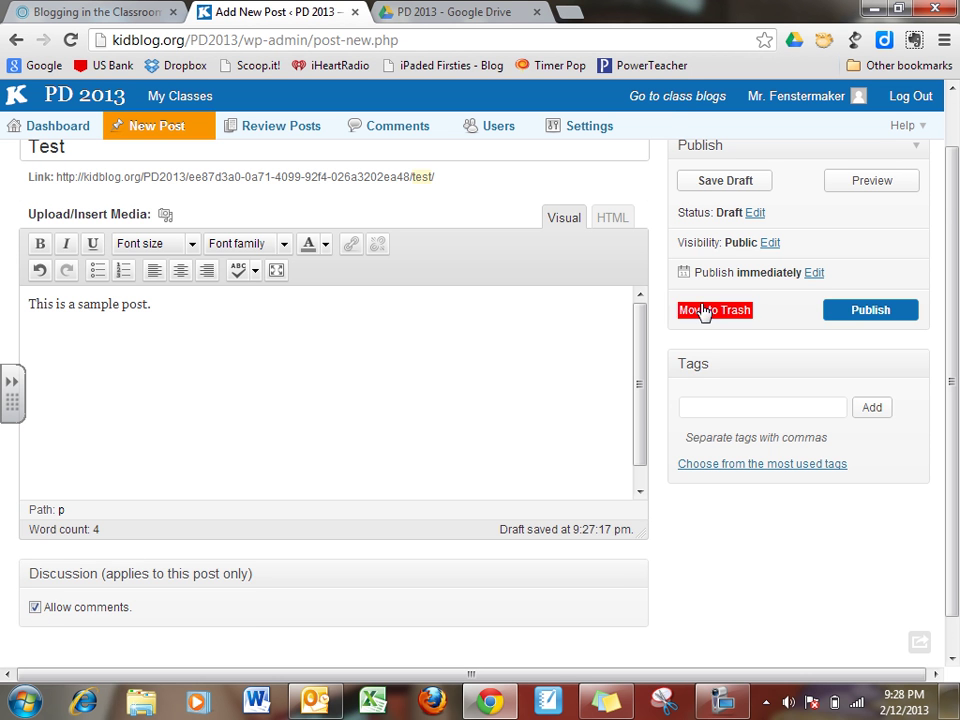
scroll(955, 250, "up", 1)
left_click(866, 372)
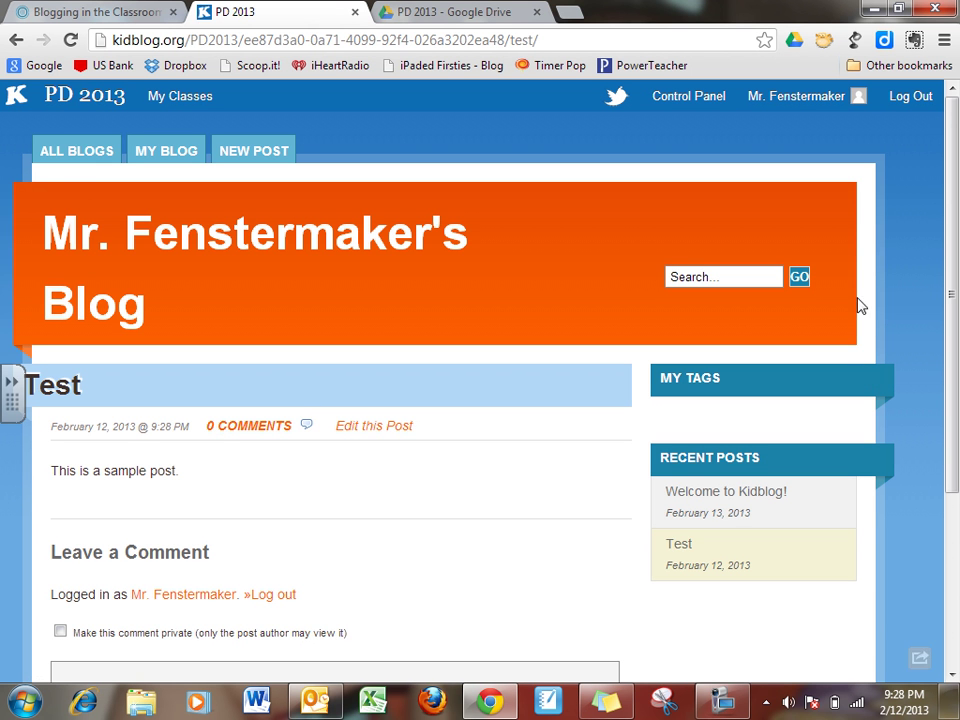
left_click(73, 163)
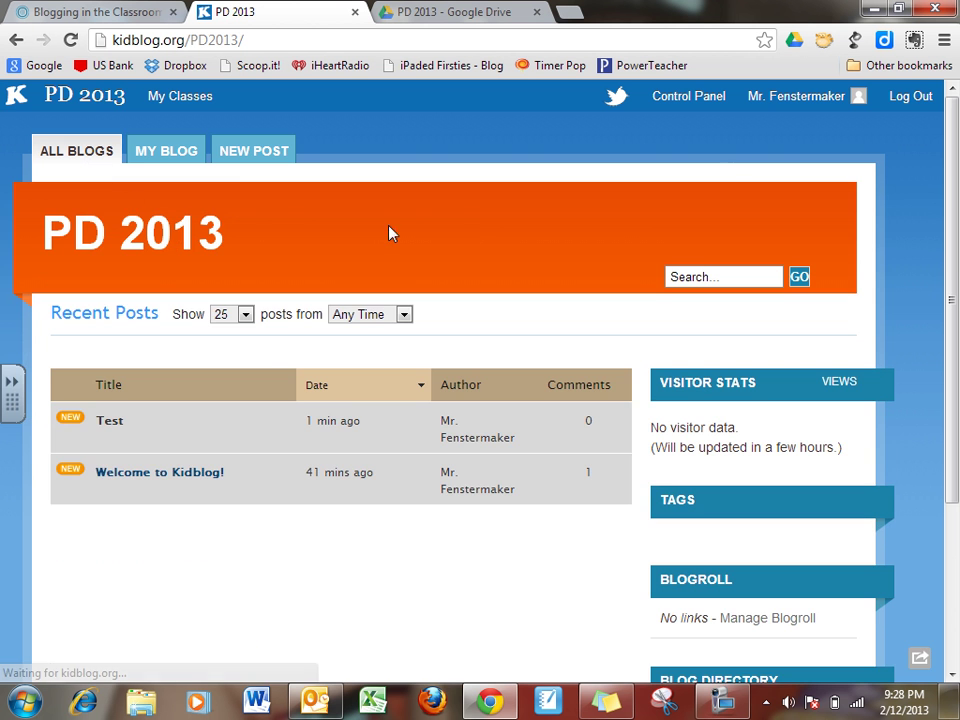
mouse_move(951, 126)
left_mouse_down()
mouse_move(951, 140)
mouse_move(951, 130)
left_mouse_up()
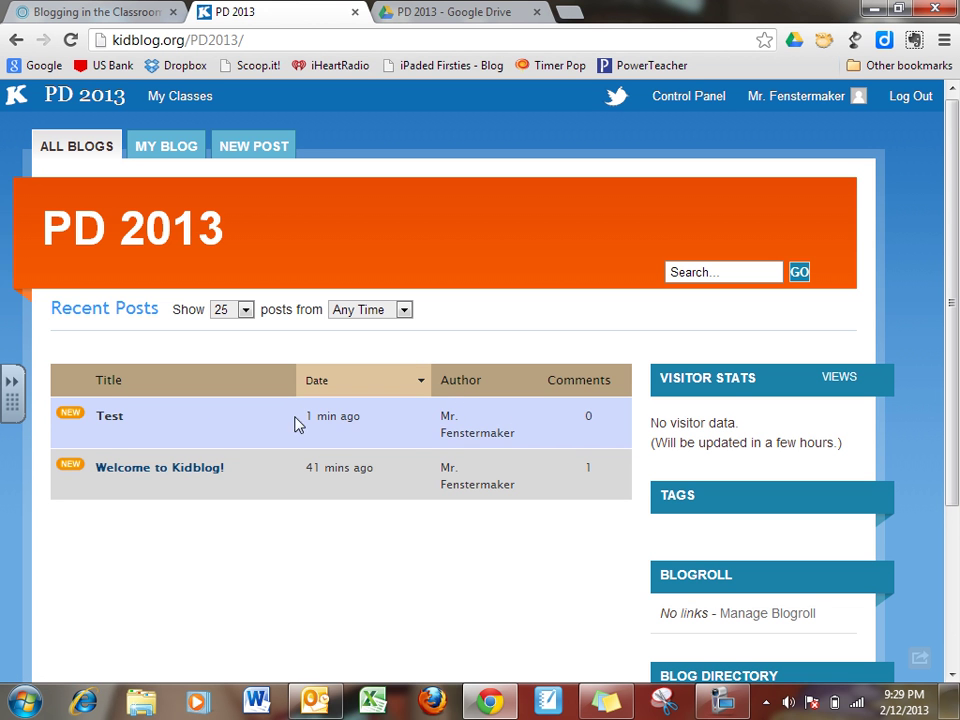
left_click(107, 420)
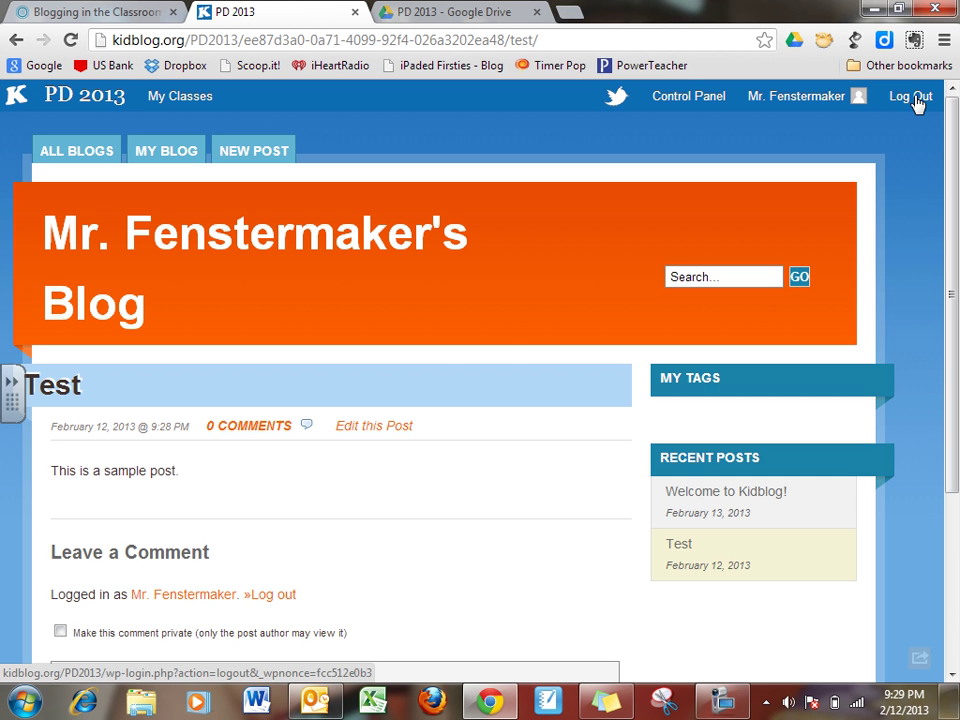
Log out of the teacher account and sign in with a student account.
left_click(915, 98)
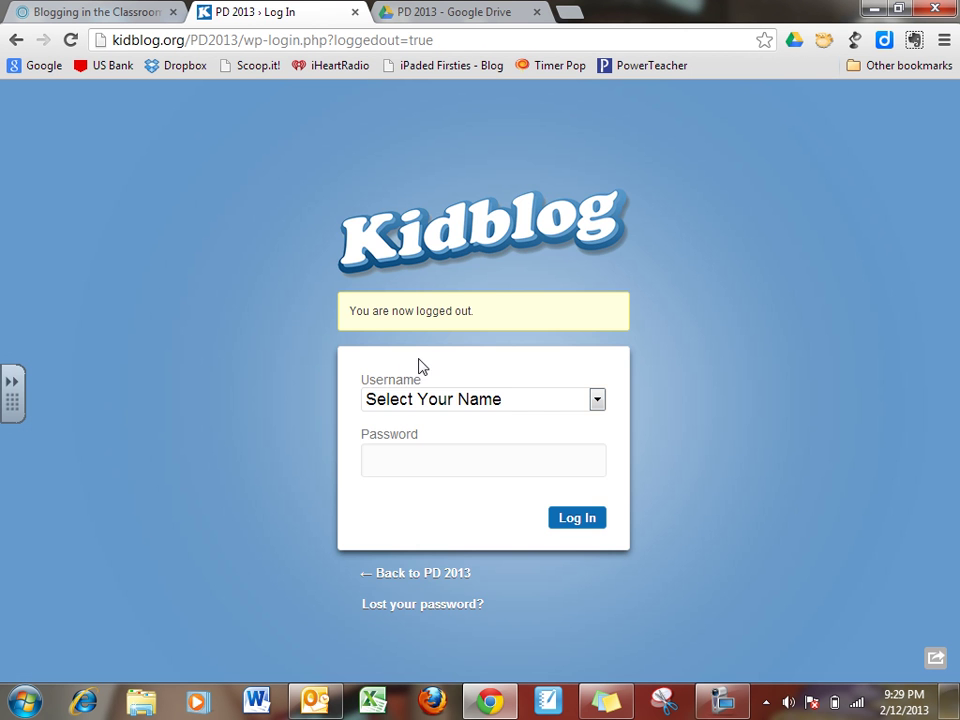
left_click(465, 399)
left_click(403, 502)
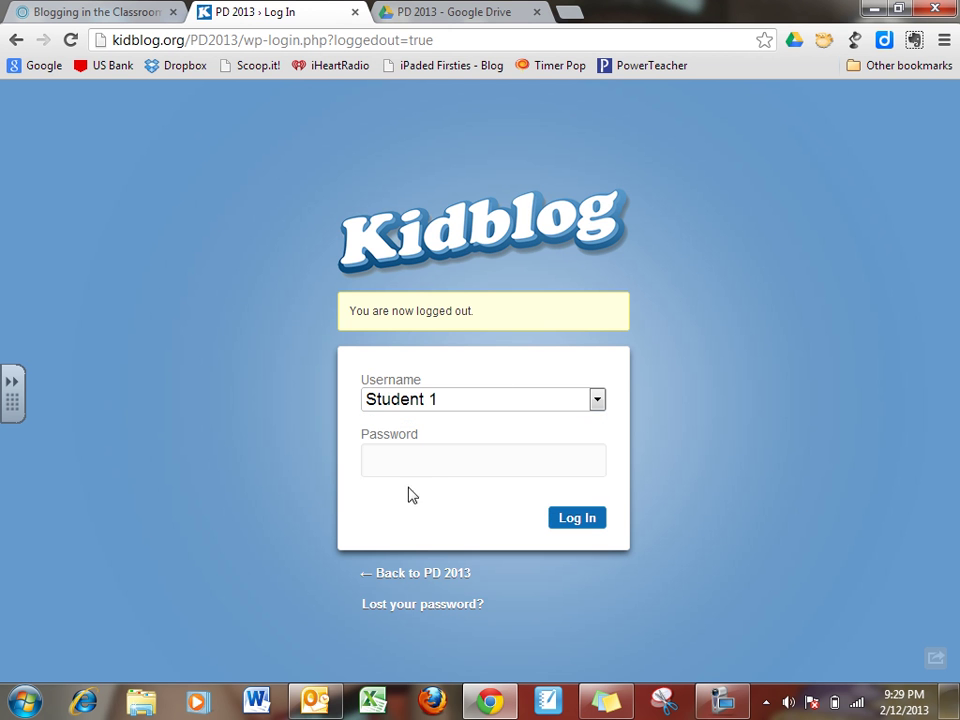
left_click(442, 464)
type("•••")
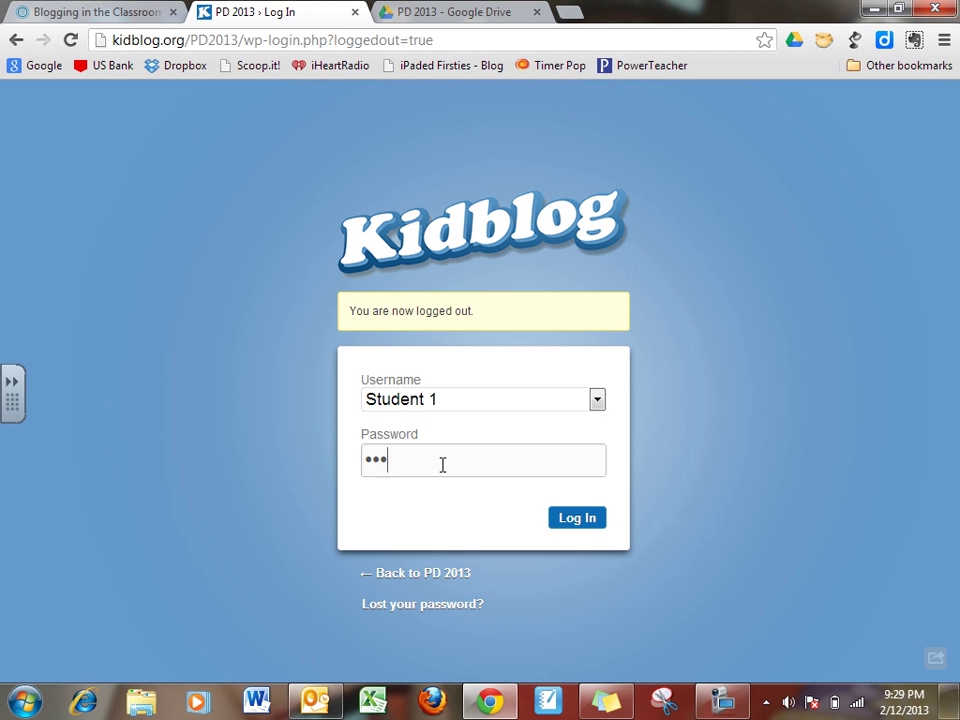
type("•")
key("Return")
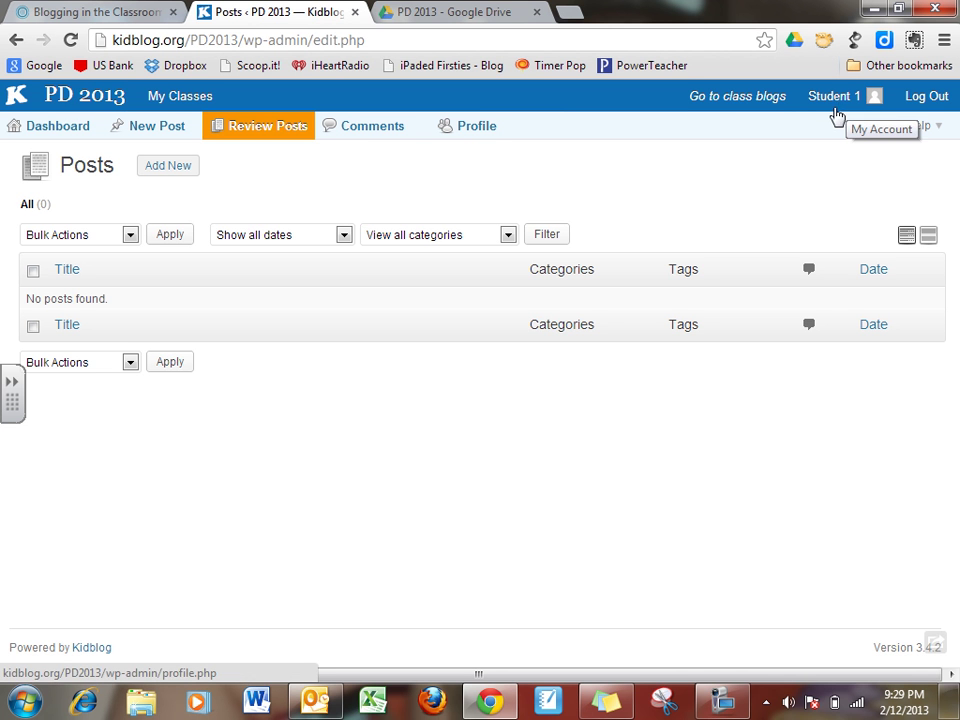
Start a new post titled 'Student Test Post' and begin typing the body text.
left_click(70, 105)
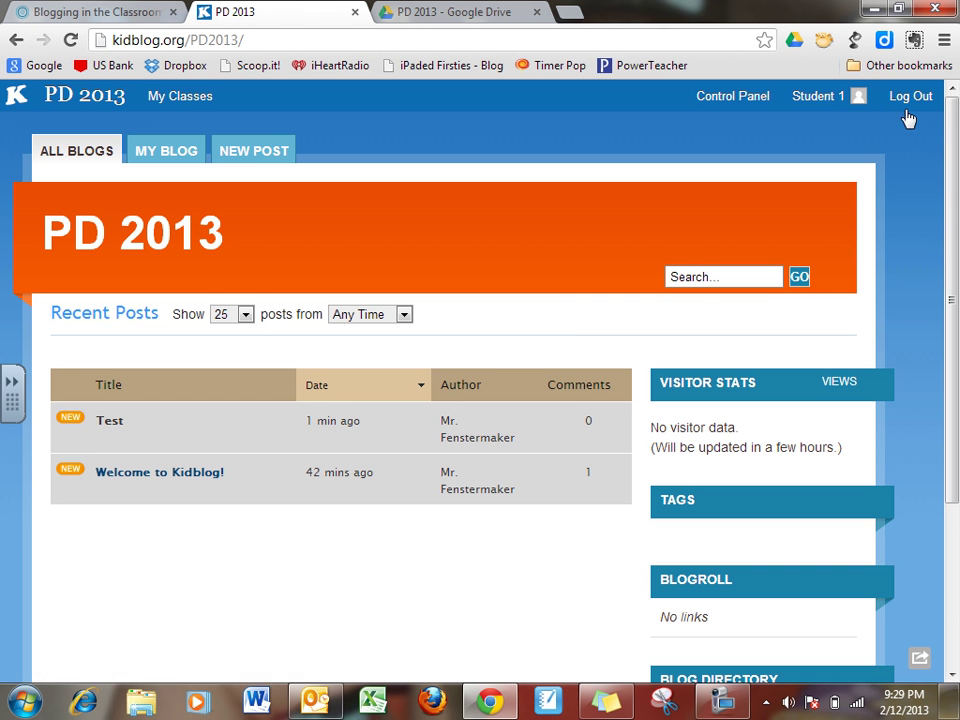
left_click_drag(950, 143, 949, 117)
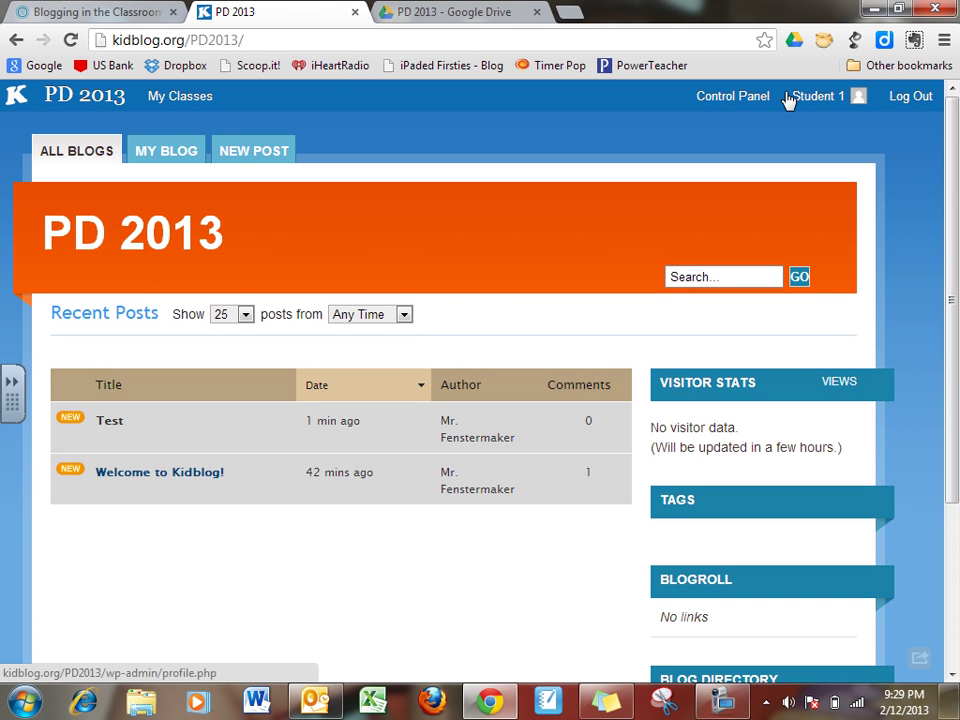
left_click(250, 155)
left_click(141, 204)
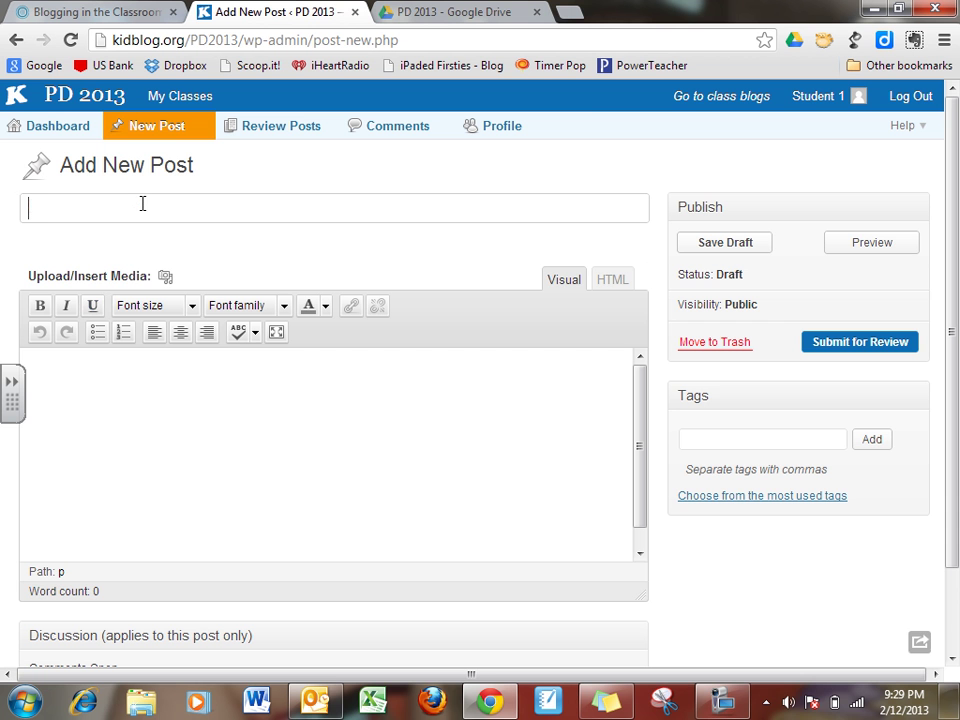
type("Student Test")
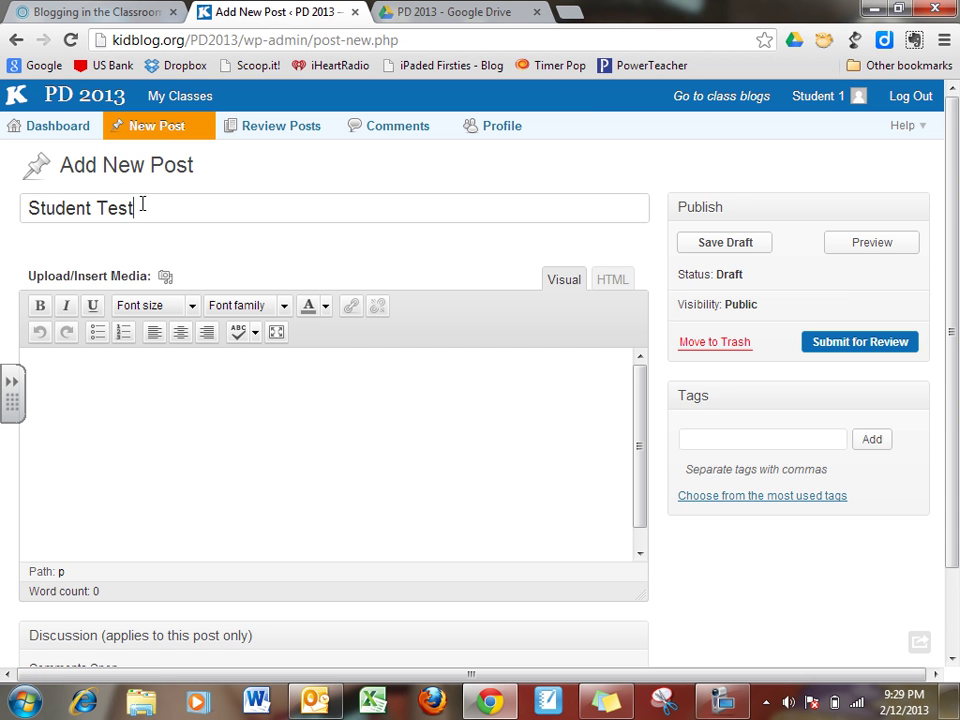
type(" Post")
type("This another")
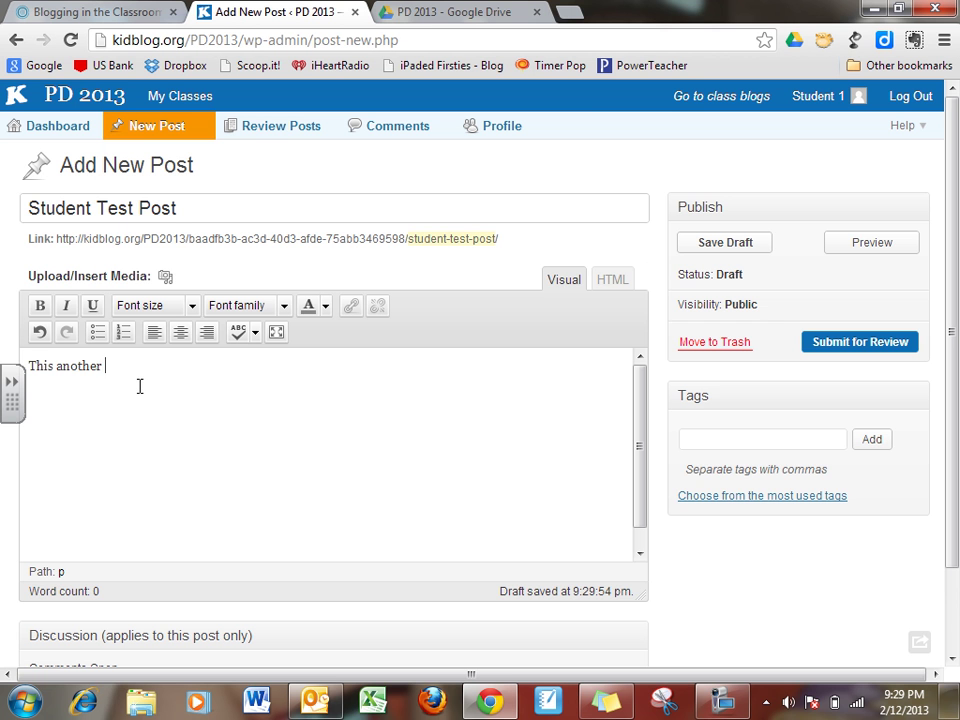
type(" samnple post.")
Cancel the link dialog for the word 'post', then submit the post for teacher review.
left_click_drag(176, 371, 165, 369)
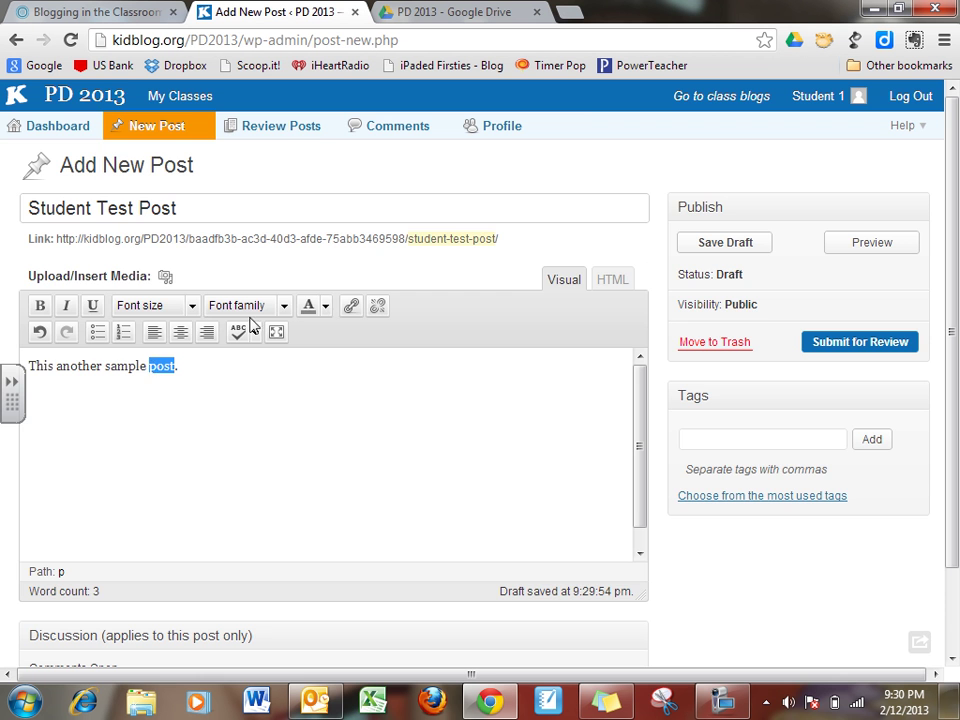
left_click(351, 306)
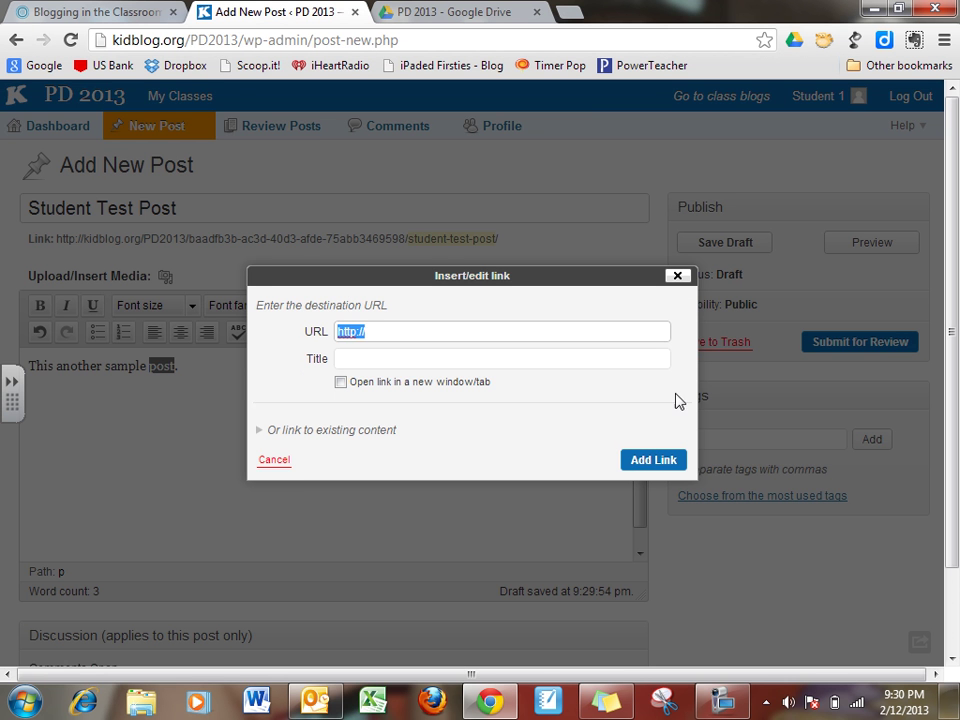
left_click(677, 275)
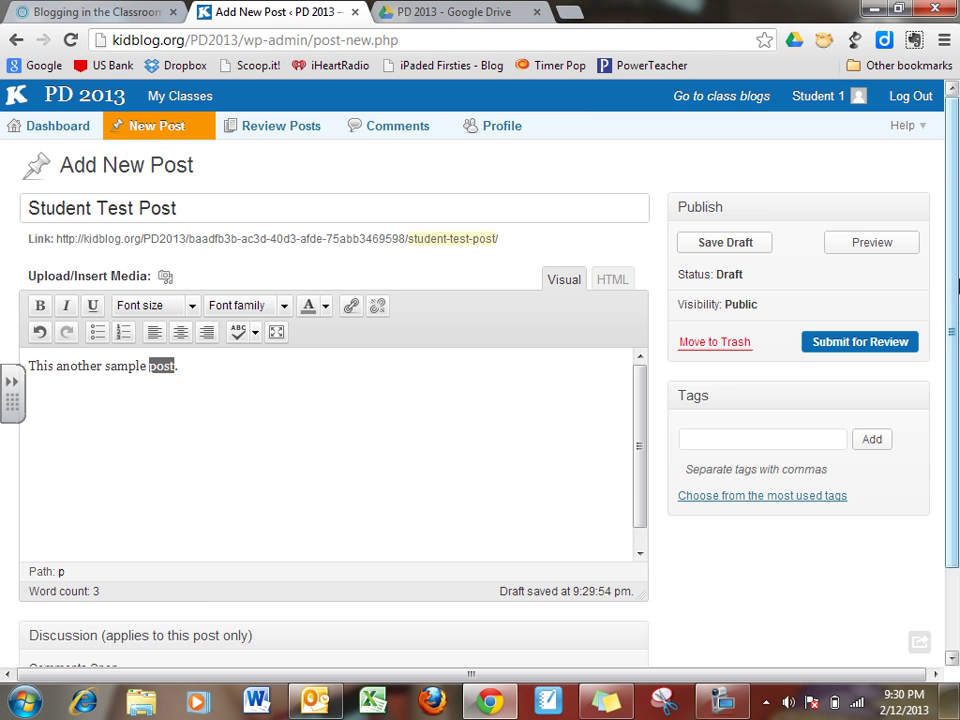
left_click_drag(952, 333, 955, 415)
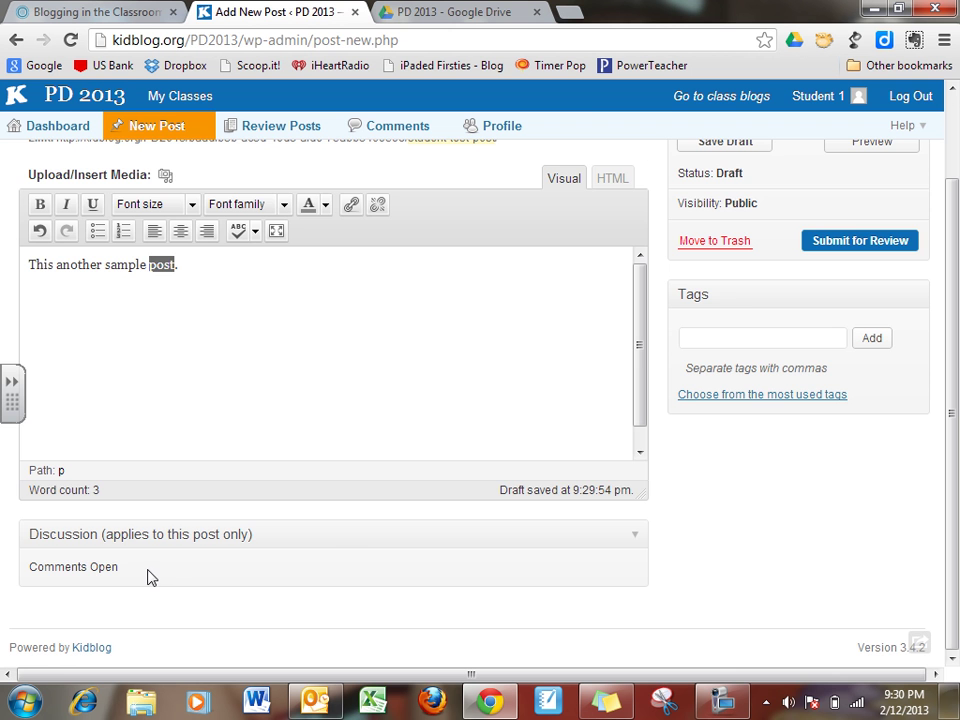
scroll(953, 410, "up", 2)
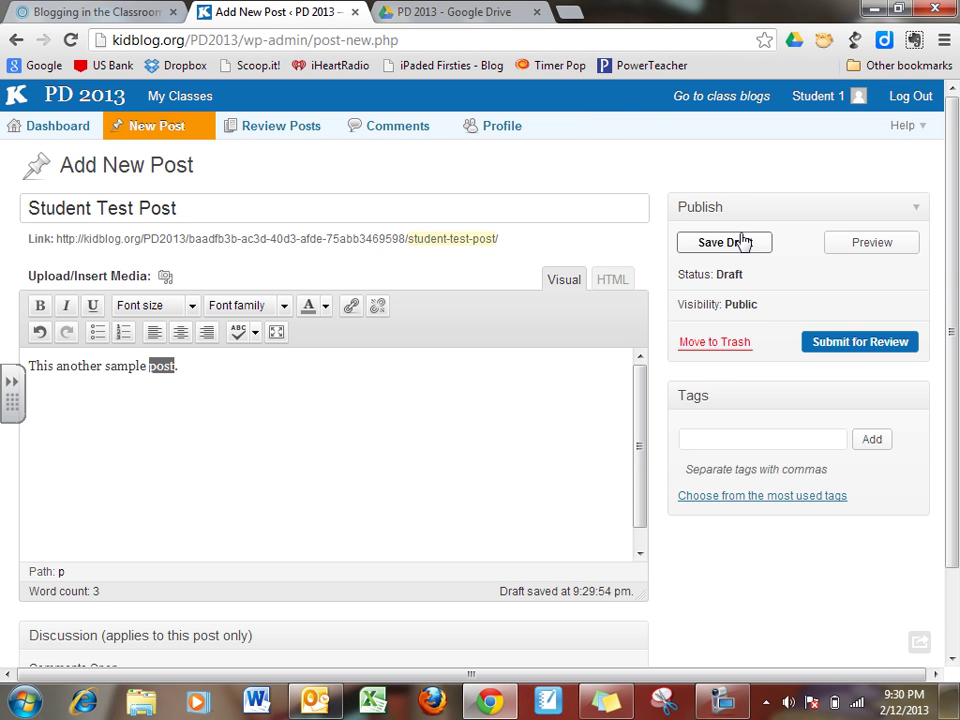
left_click(519, 367)
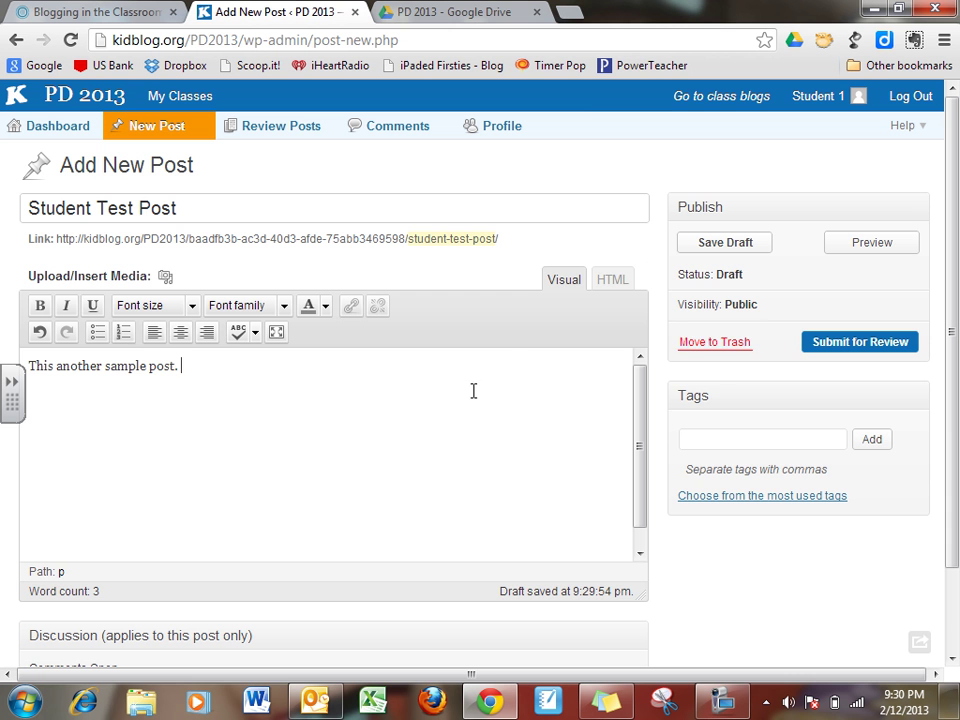
left_click(862, 347)
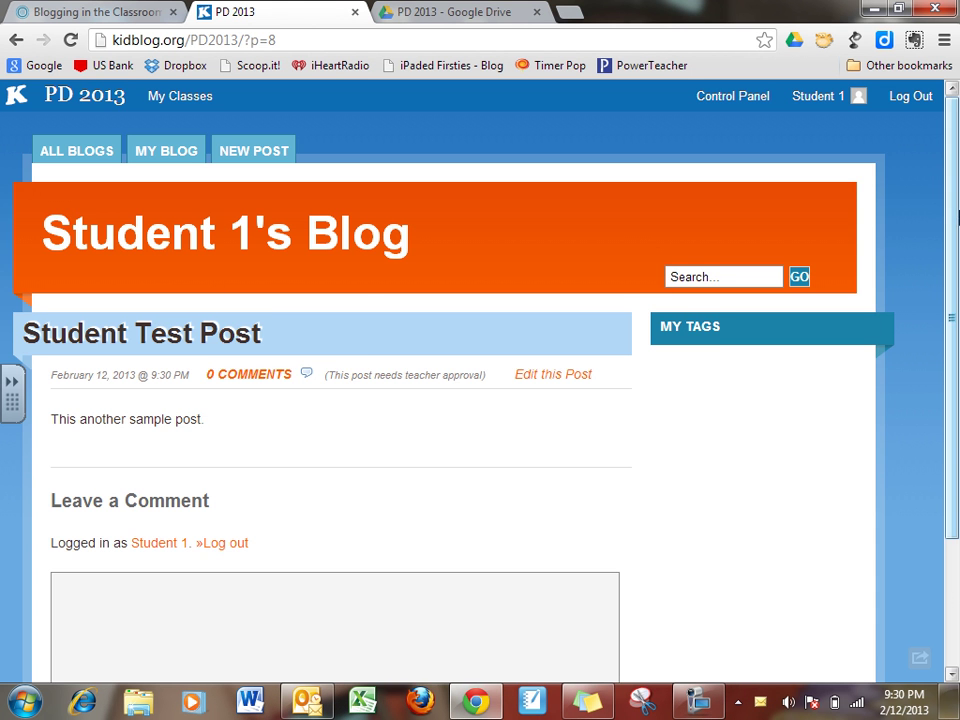
scroll(957, 217, "down", 1)
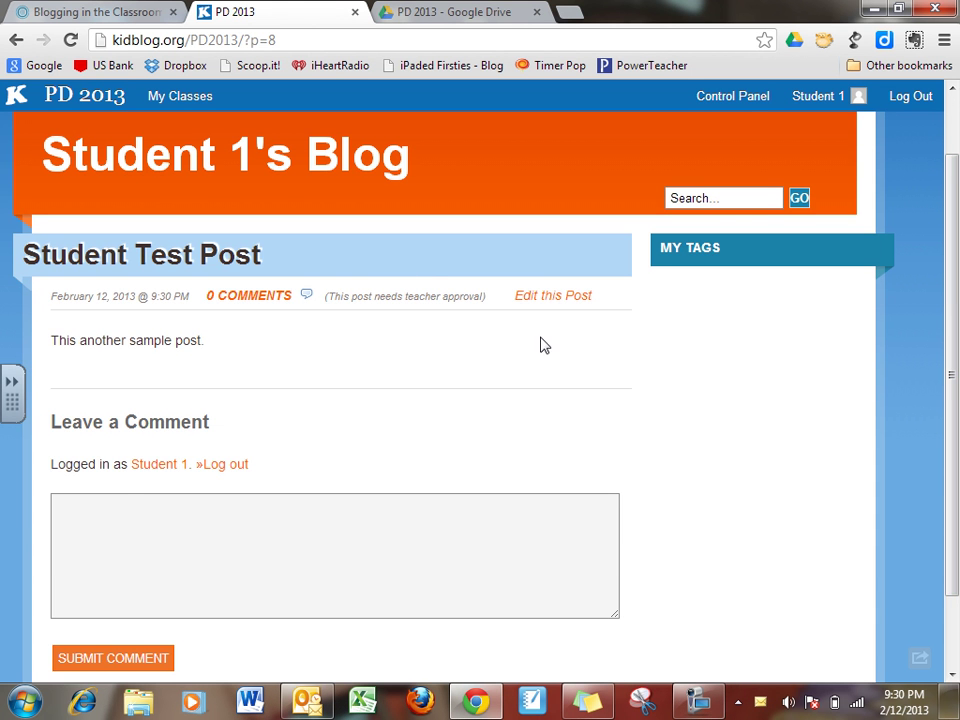
scroll(544, 343, "up", 1)
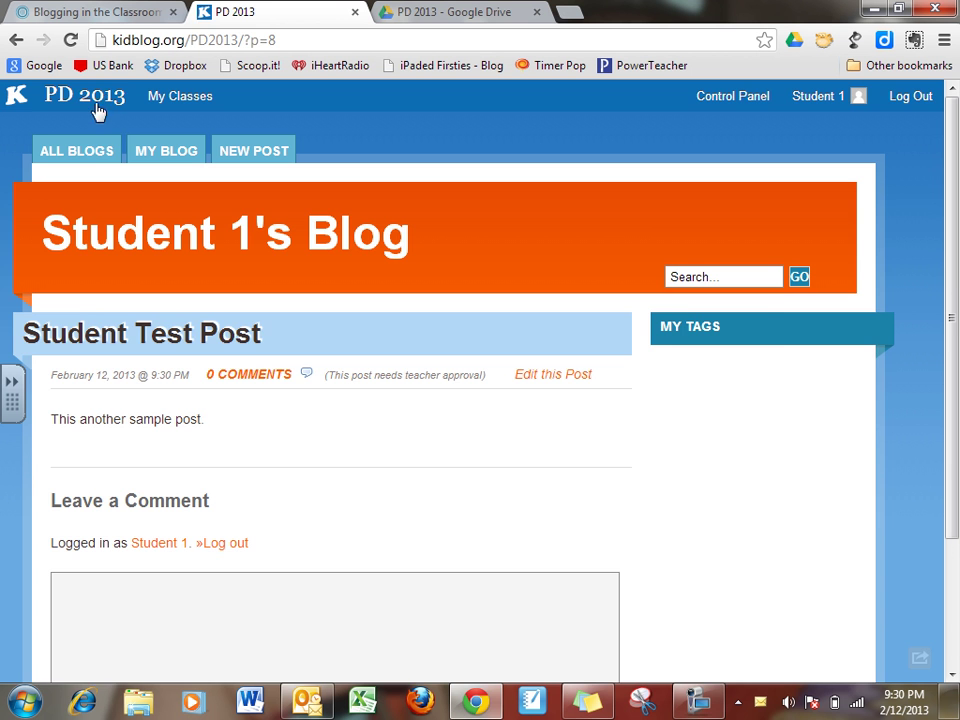
left_click(100, 152)
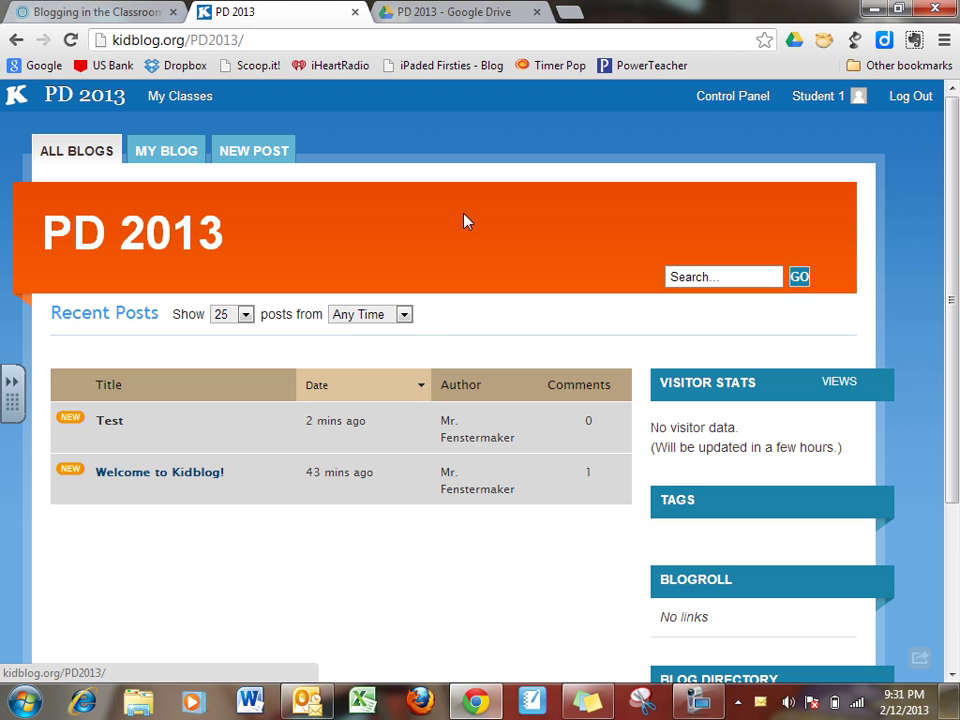
mouse_move(307, 700)
left_click(307, 627)
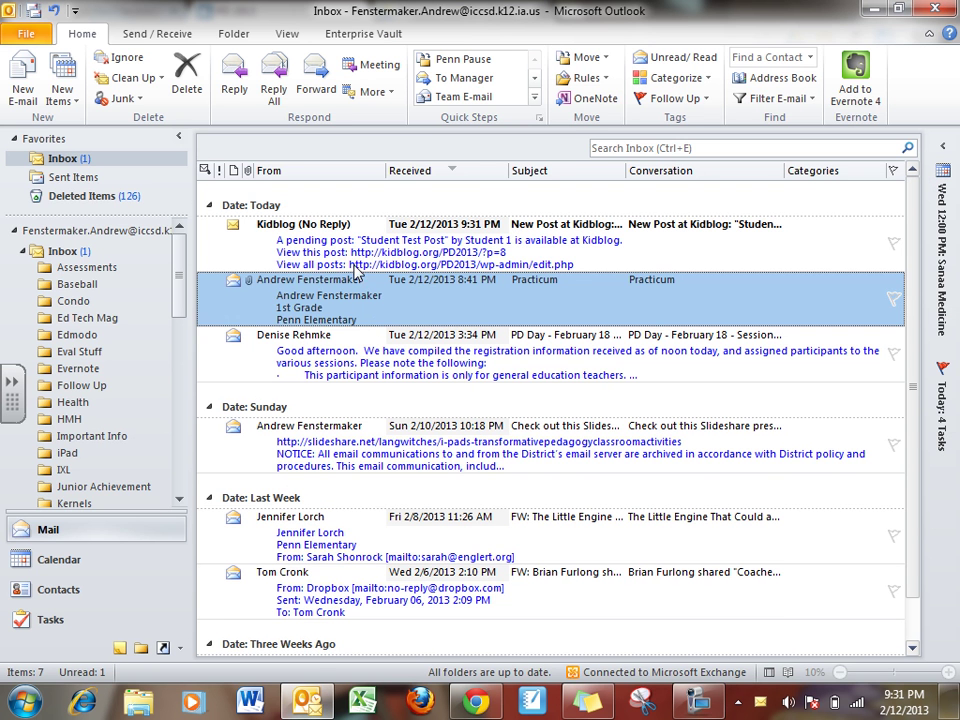
key("alt+Tab")
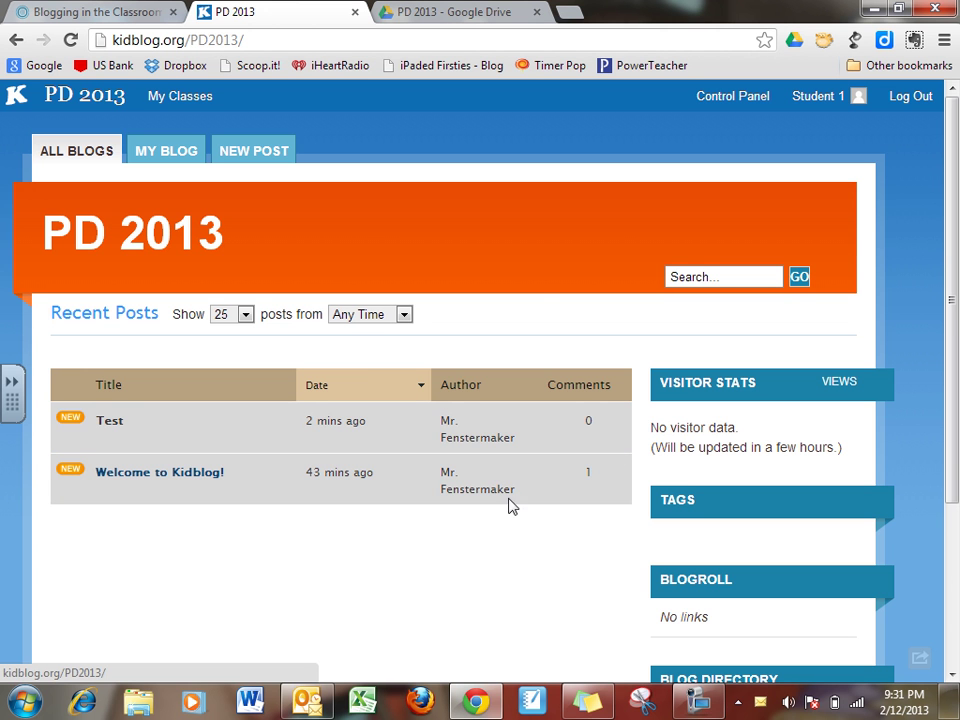
Log the student out and sign back in with the teacher's account and password.
mouse_move(956, 200)
left_mouse_down()
mouse_move(956, 279)
mouse_move(958, 198)
left_mouse_up()
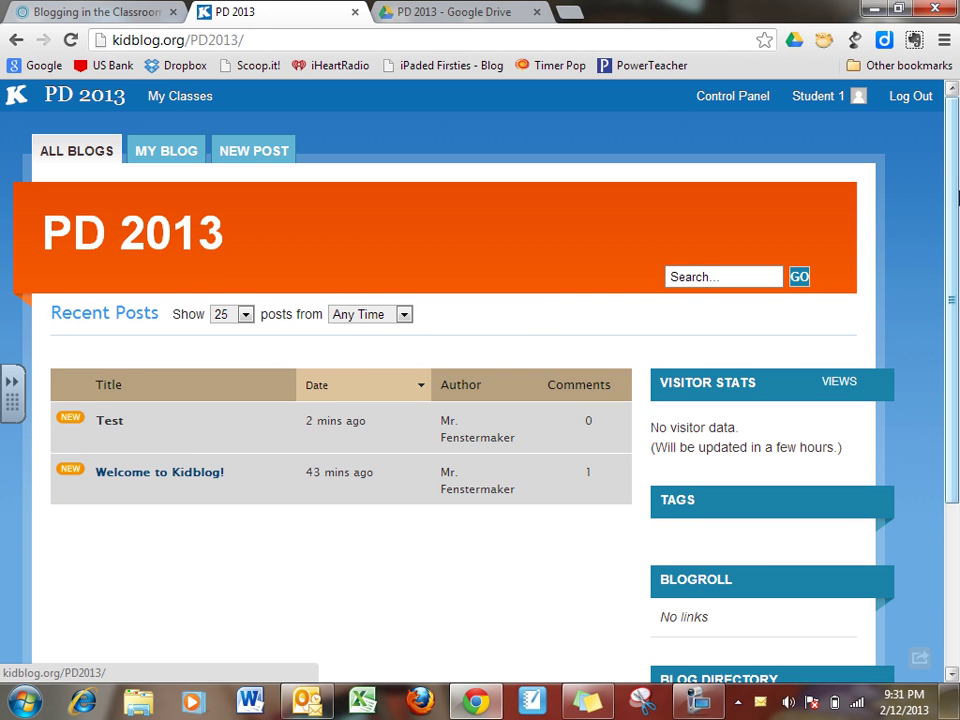
left_click(915, 98)
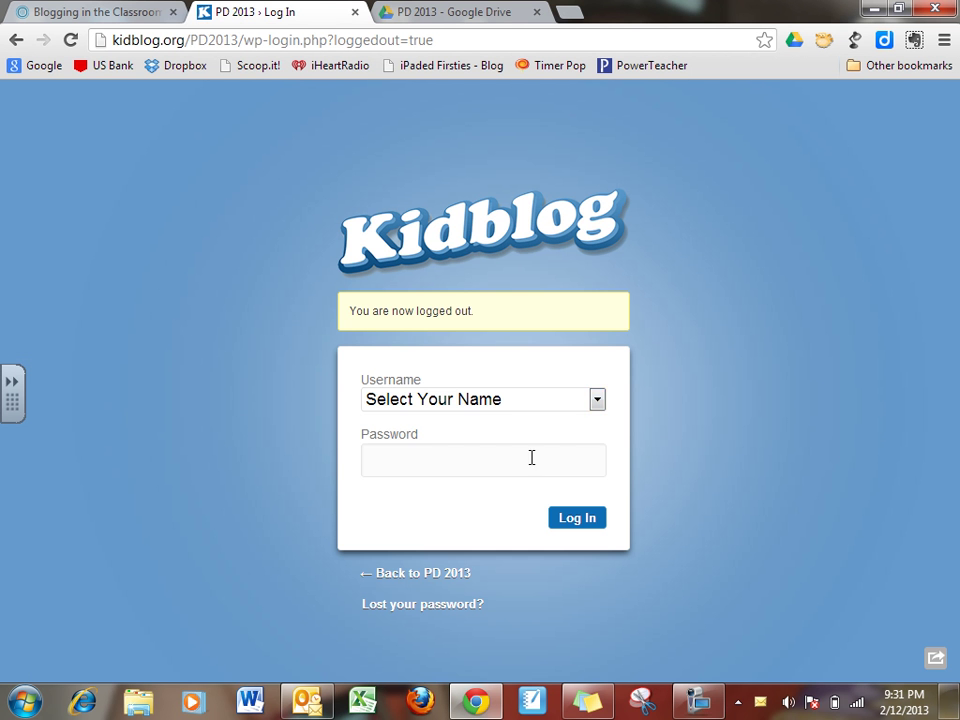
left_click(573, 401)
left_click(479, 454)
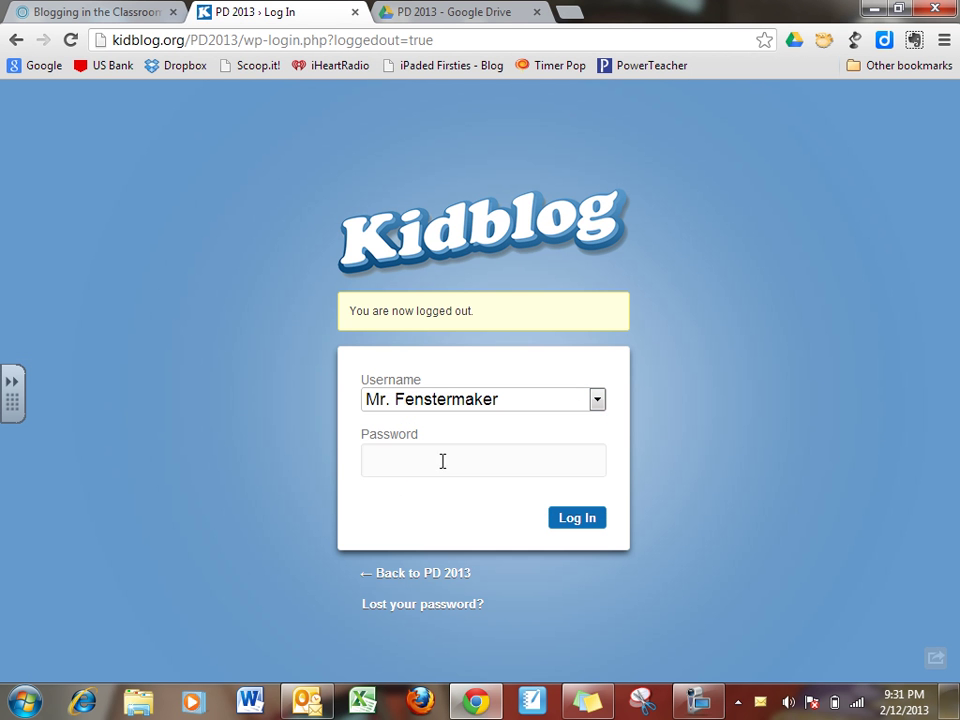
left_click(453, 453)
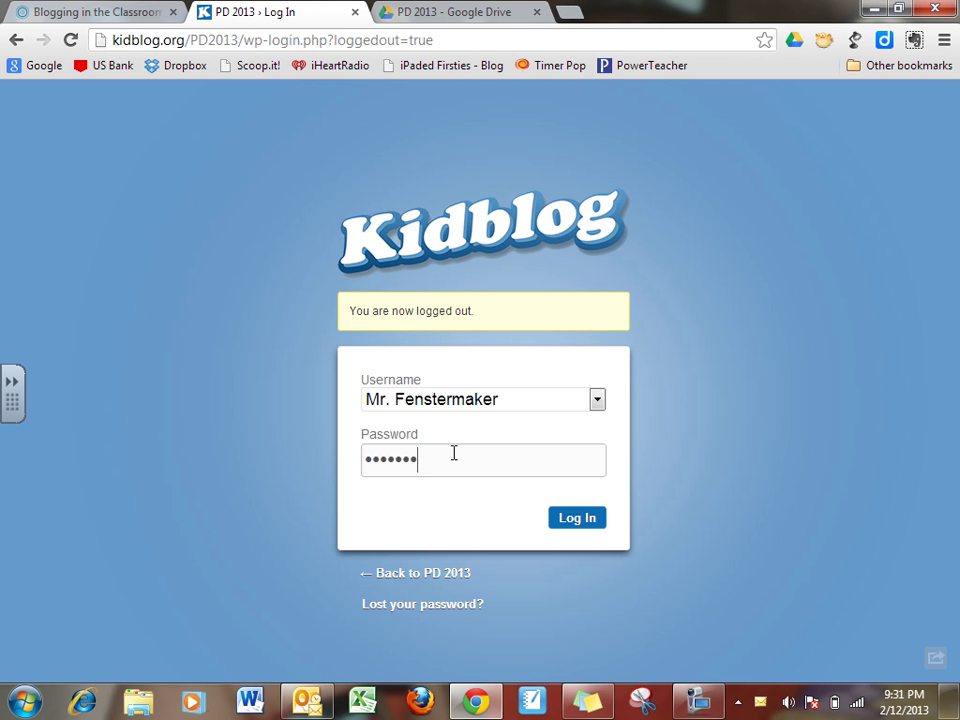
type("•")
key("Return")
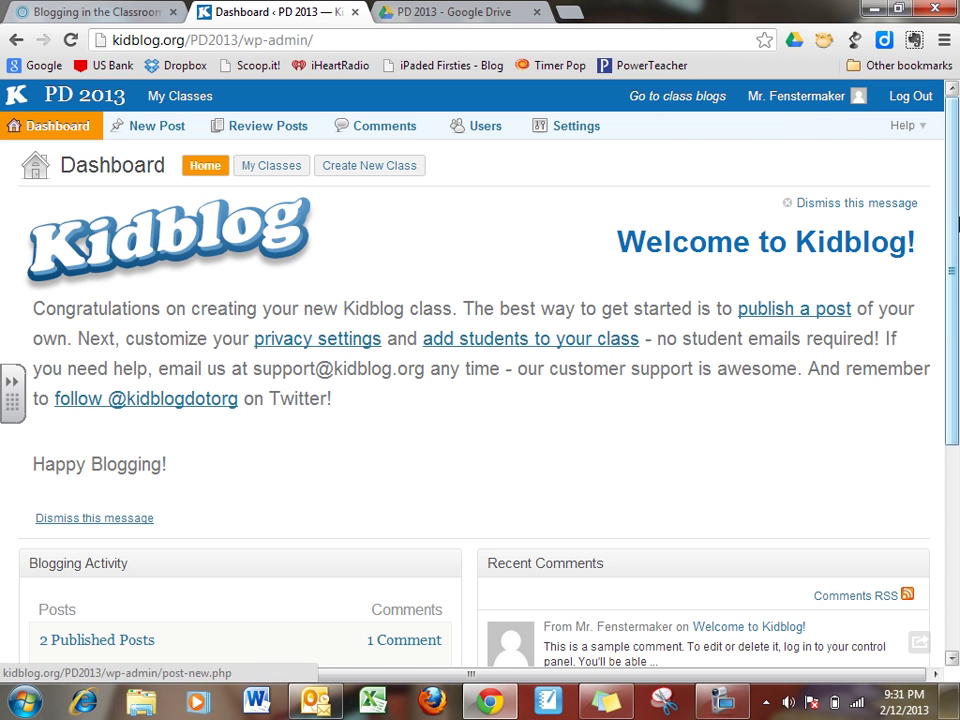
Open Student Test Post from the Pending Post list on the Dashboard and publish it.
scroll(938, 349, "down", 3)
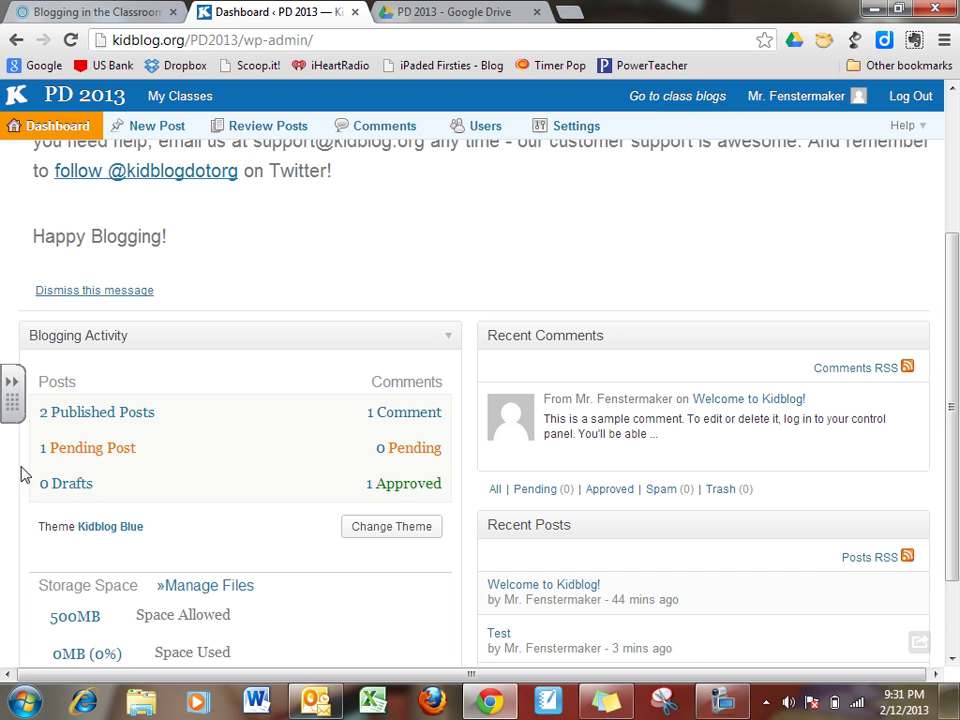
left_click(91, 452)
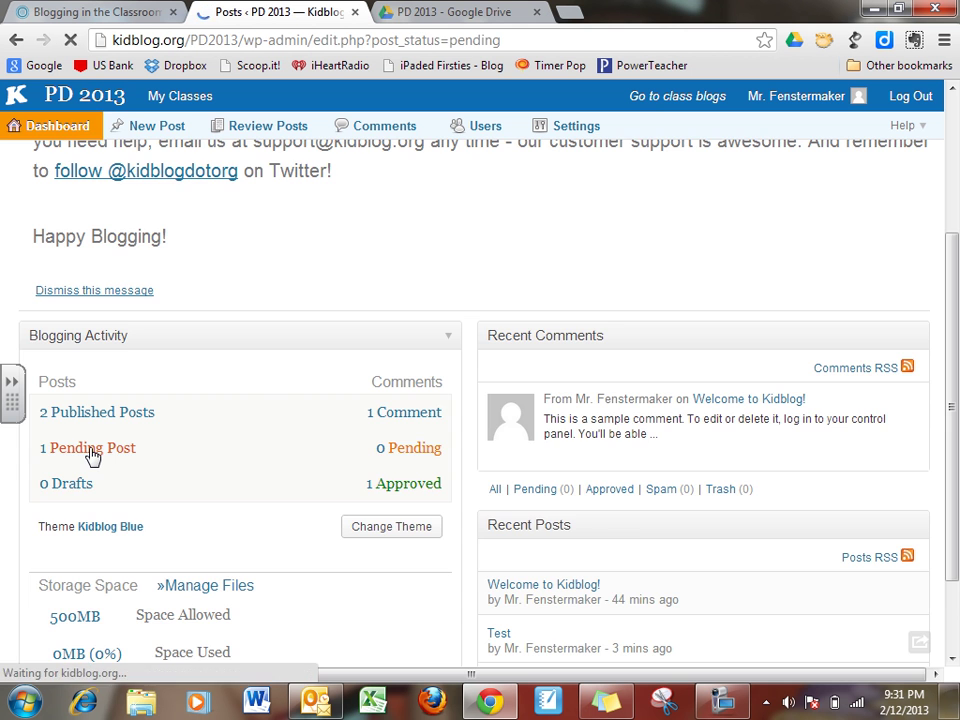
mouse_move(62, 306)
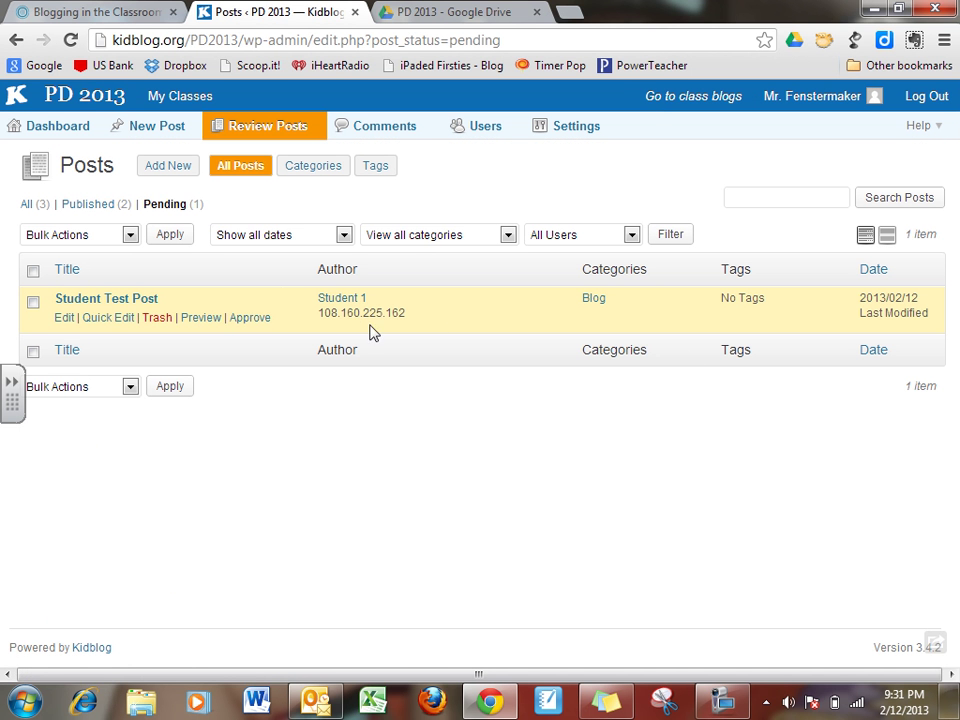
left_click(126, 302)
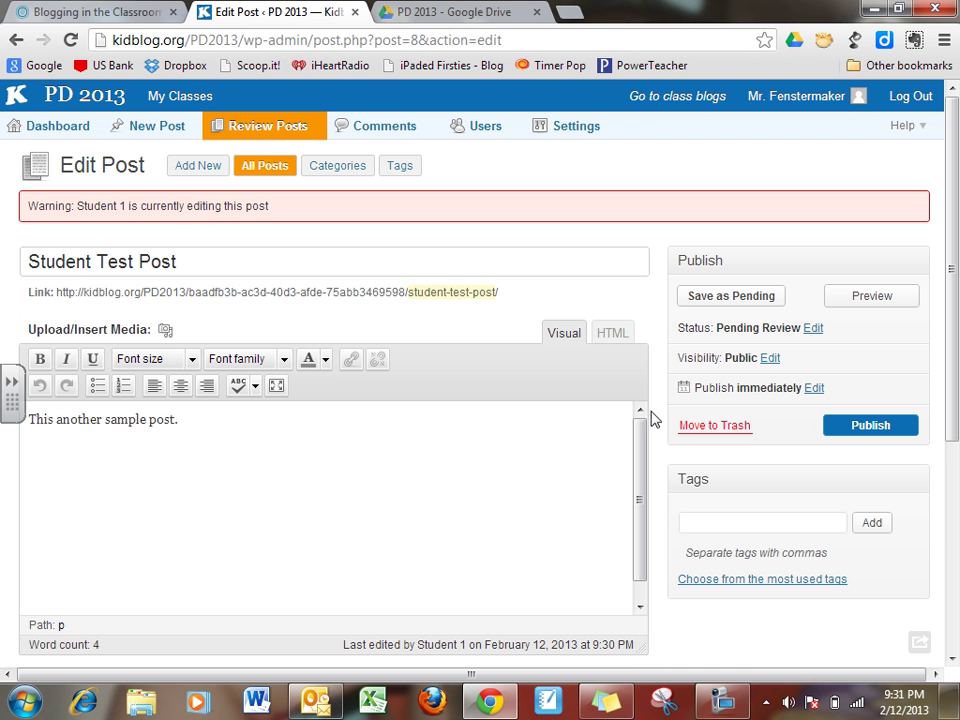
left_click(860, 430)
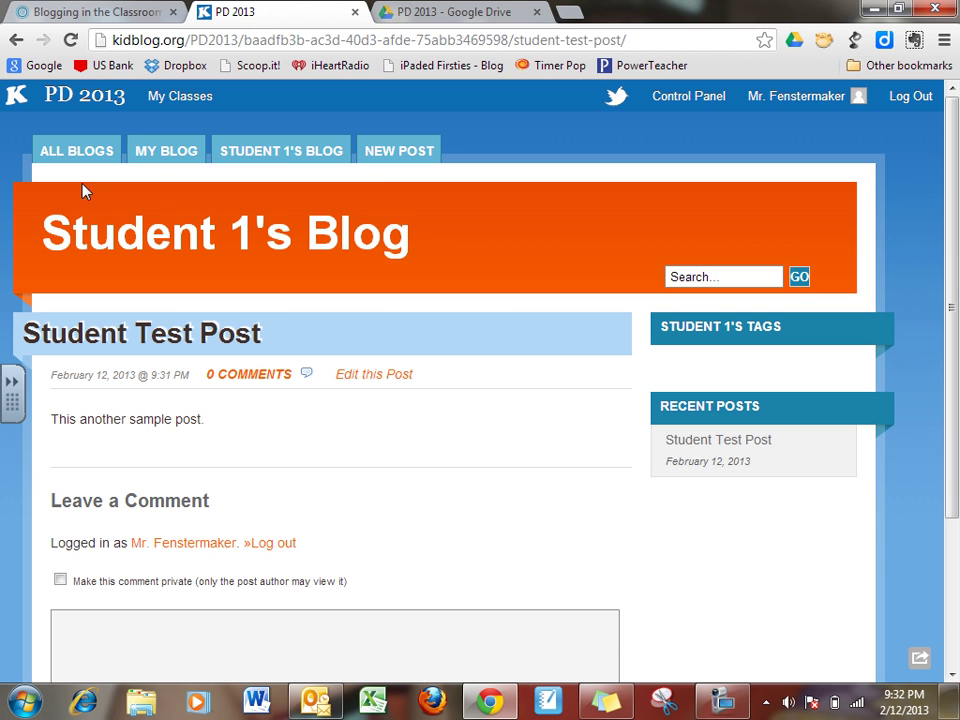
Log out, then strip 'wp-login.php?loggedout=true' from the URL to load the public blog.
left_click(918, 100)
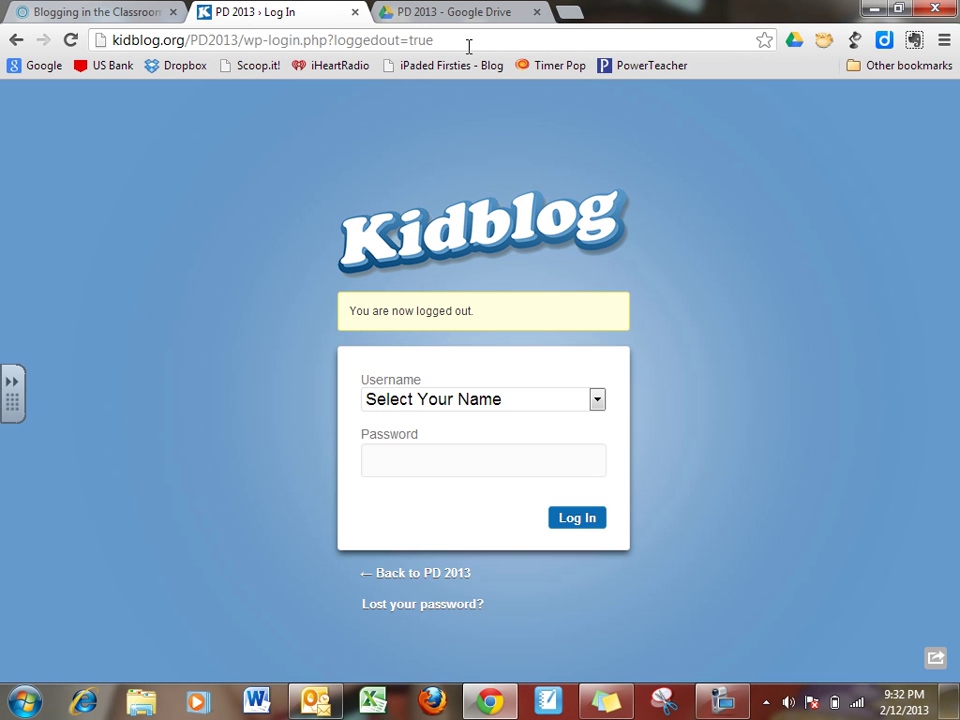
left_click_drag(112, 41, 294, 68)
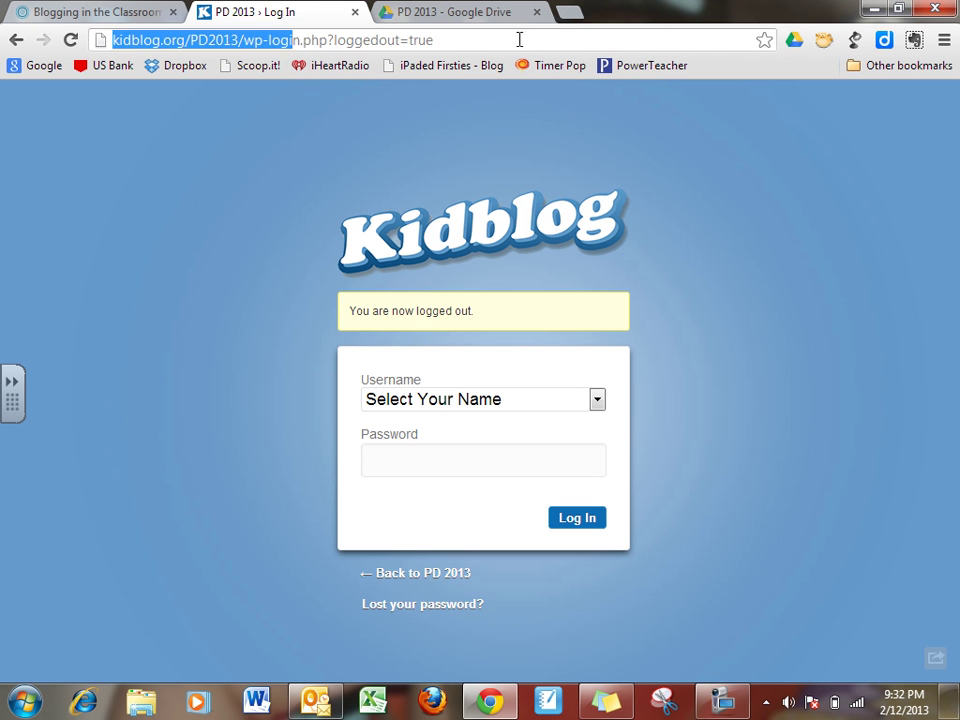
left_click(520, 40)
left_click_drag(520, 40, 249, 50)
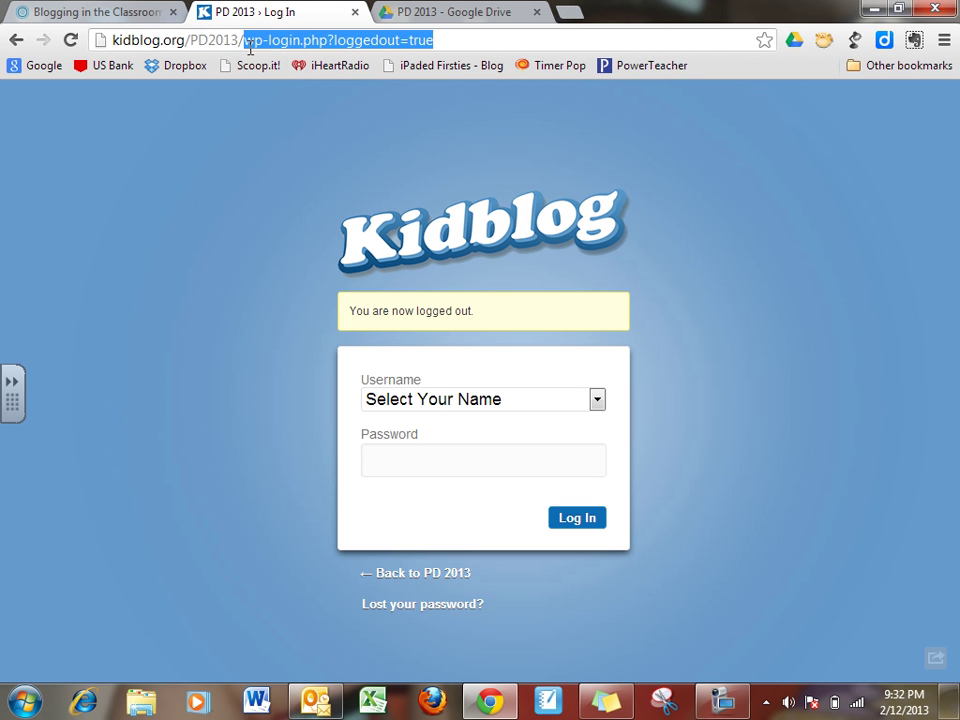
key("BackSpace")
key("Return")
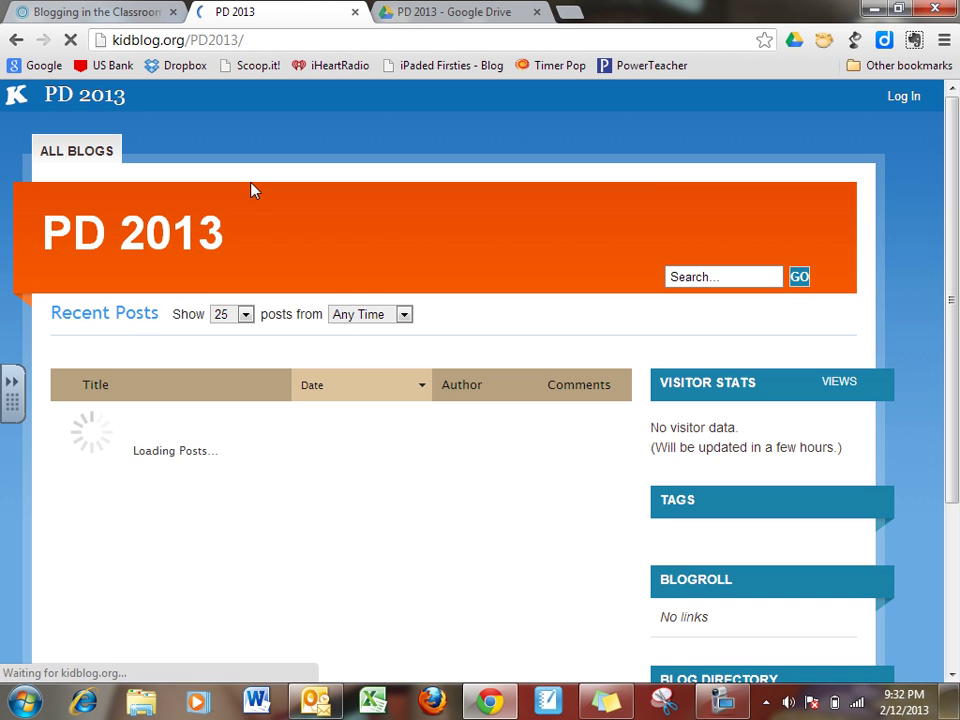
Open Student Test Post from Recent Posts and scroll through it as a visitor.
scroll(400, 280, "down", 1)
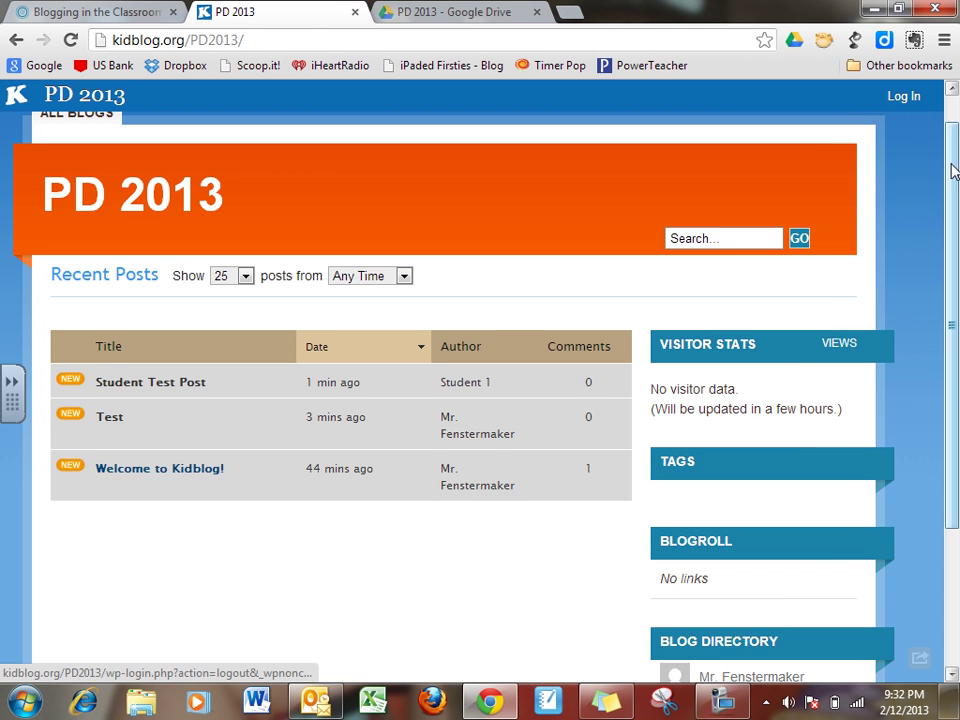
scroll(952, 170, "up", 1)
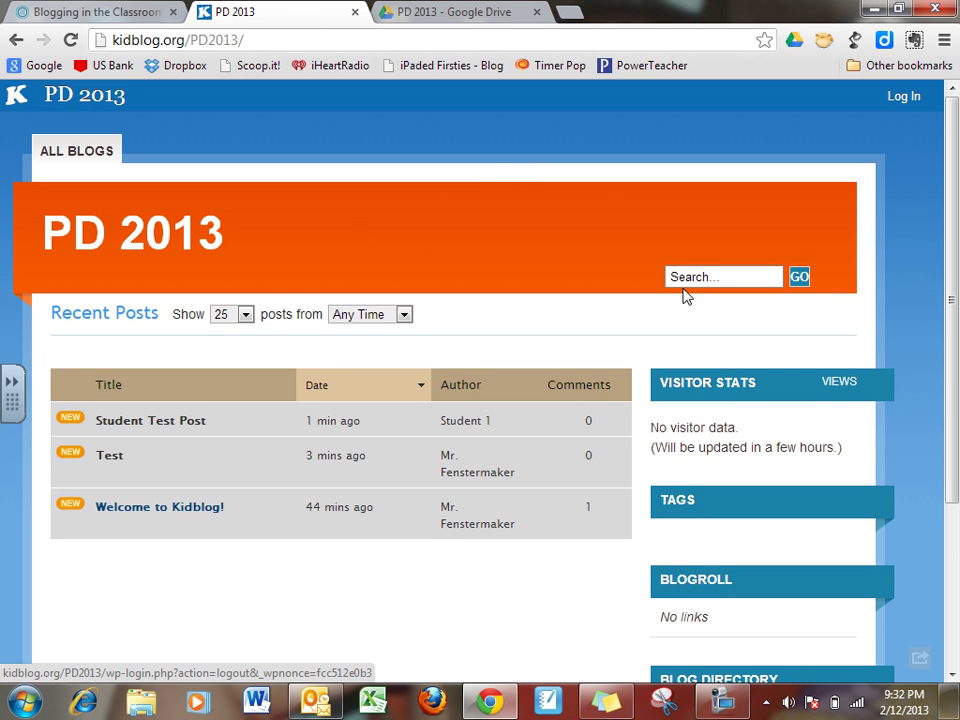
scroll(955, 352, "down", 2)
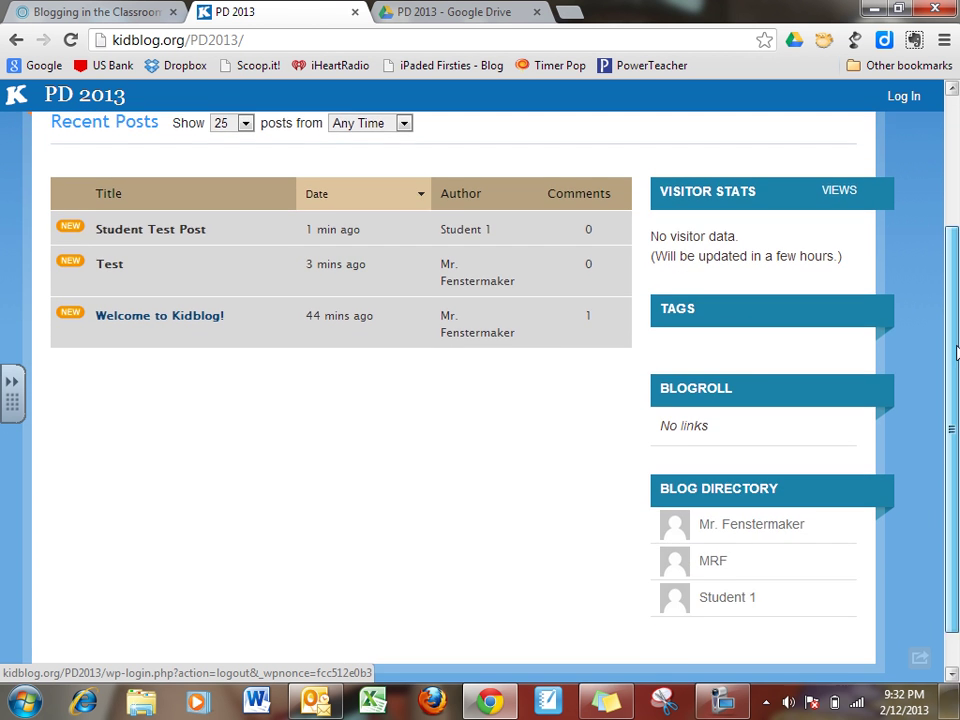
scroll(955, 352, "up", 2)
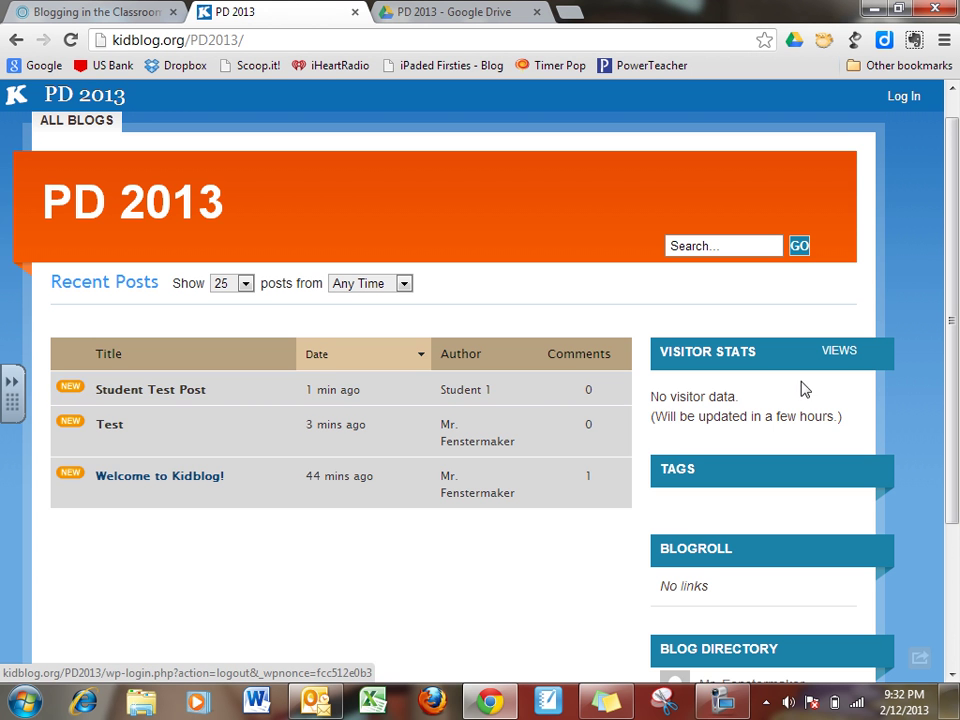
left_click_drag(954, 300, 953, 268)
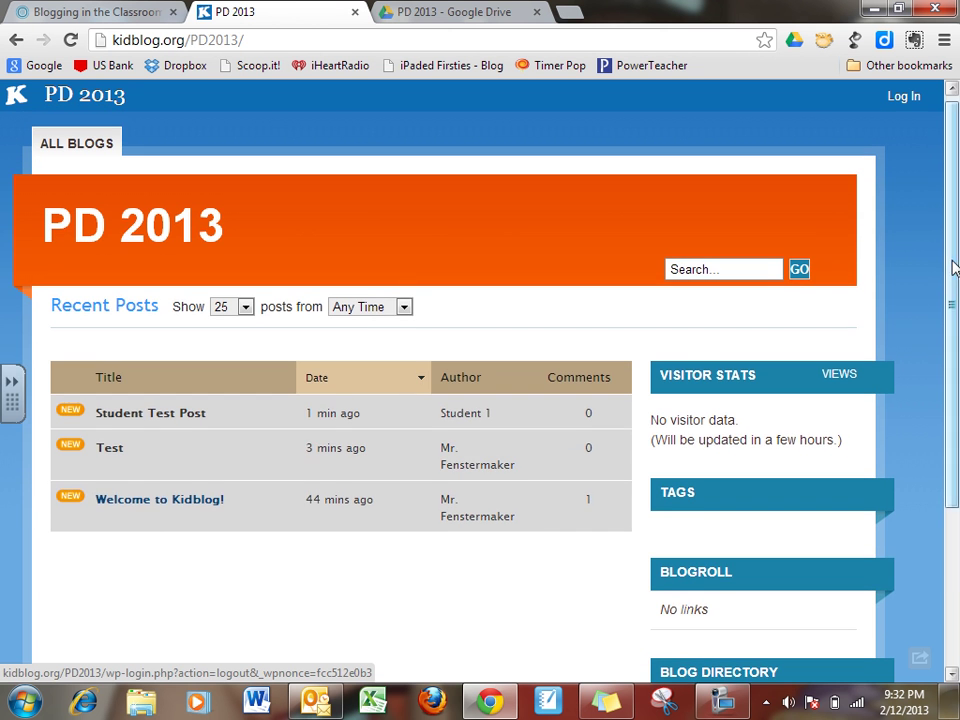
left_click(182, 422)
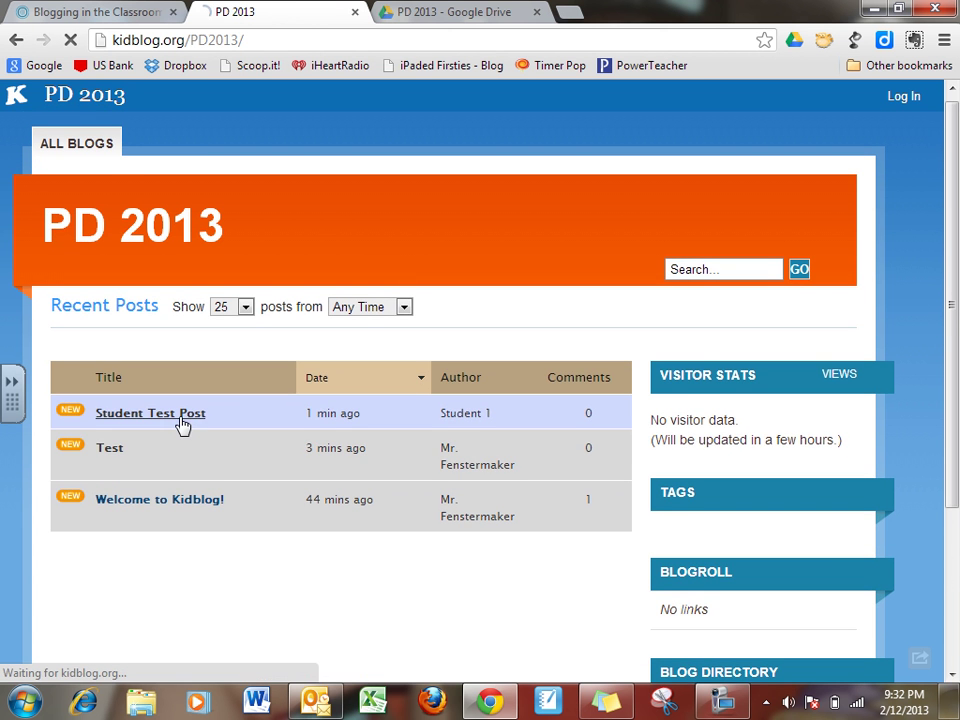
scroll(532, 222, "down", 1)
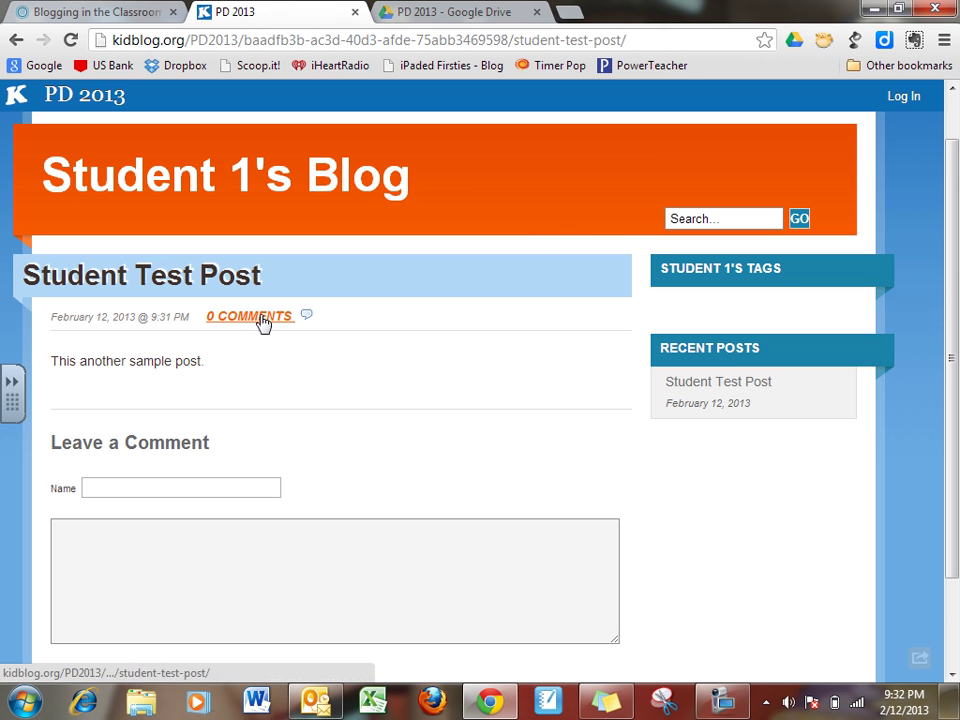
left_click_drag(949, 336, 957, 165)
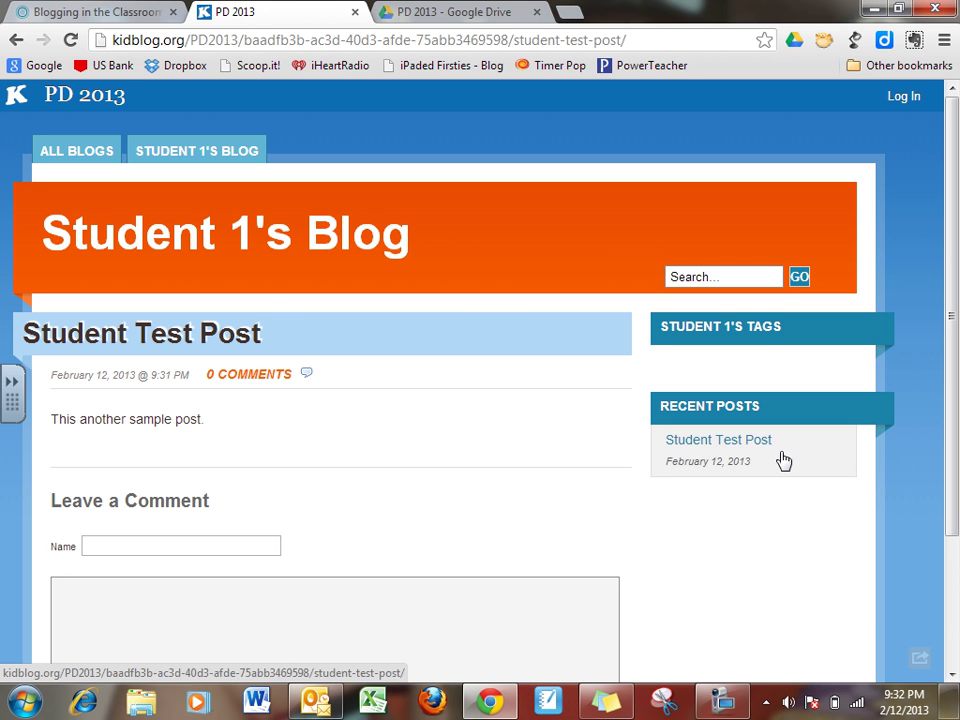
mouse_move(715, 706)
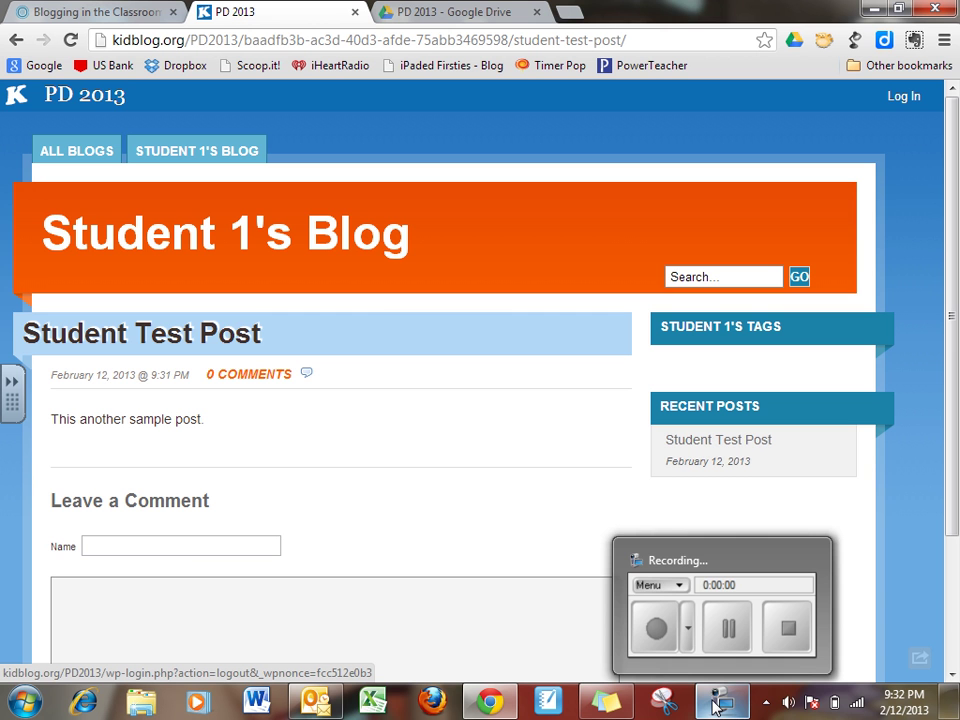